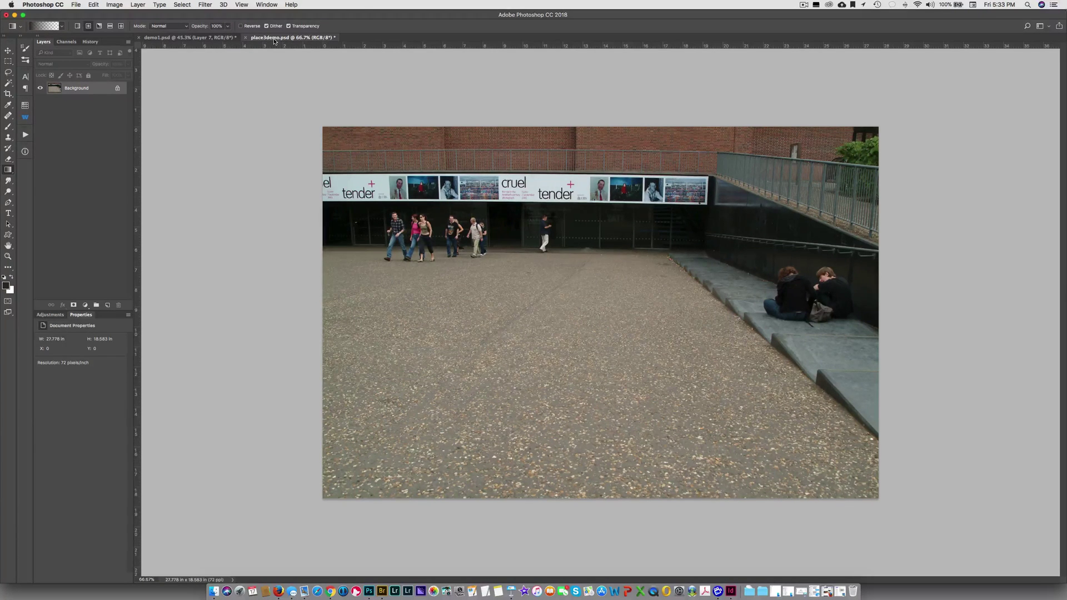
Bring demo1.psd to the front and arrange the two open documents side by side in a 2-up vertical layout.
left_click(214, 36)
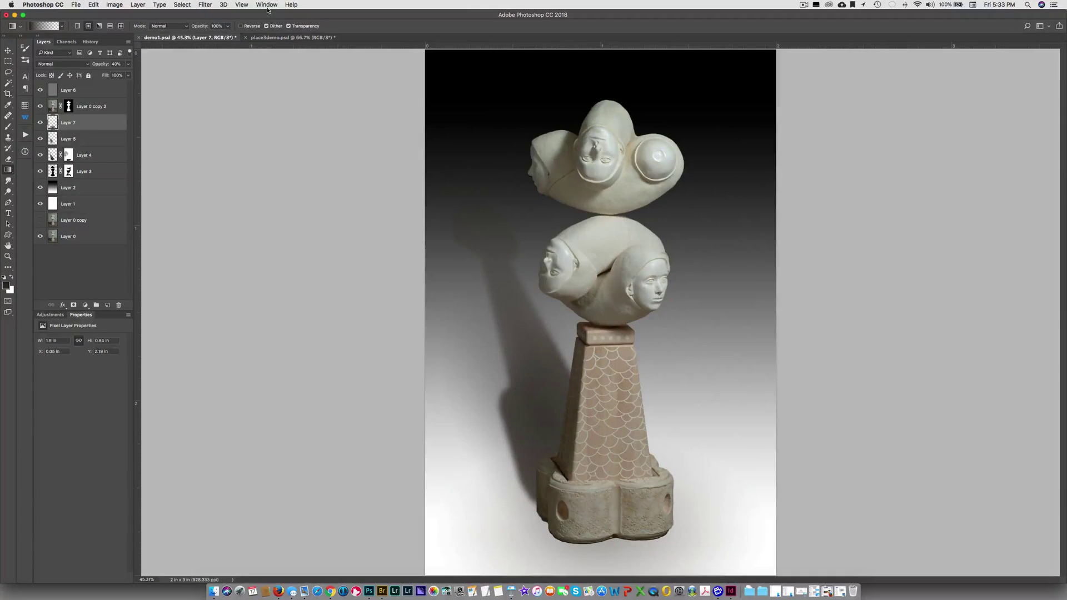
left_click(267, 5)
mouse_move(268, 16)
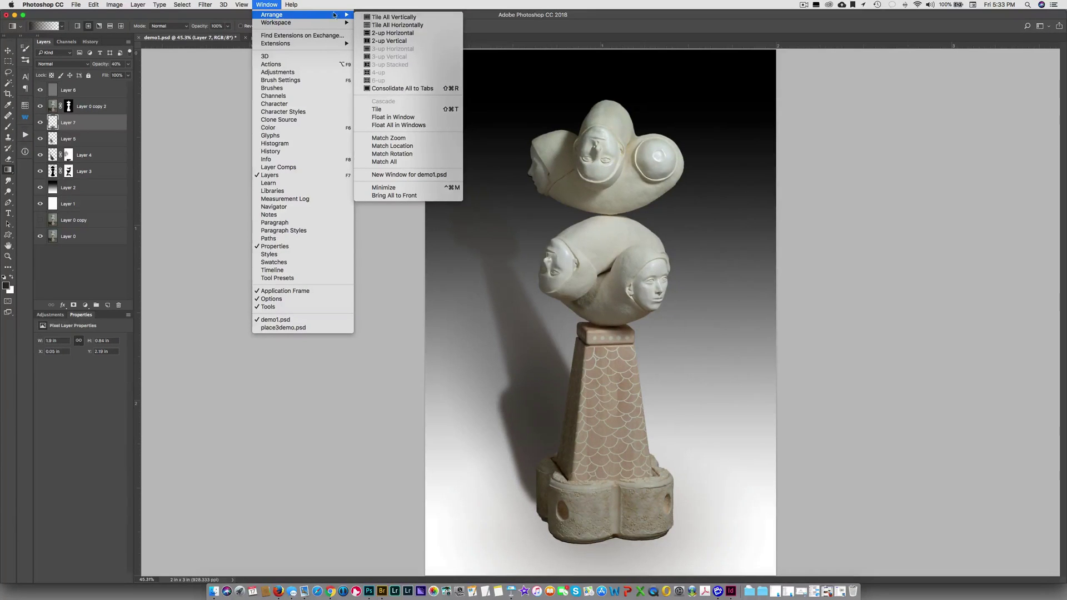
left_click(397, 42)
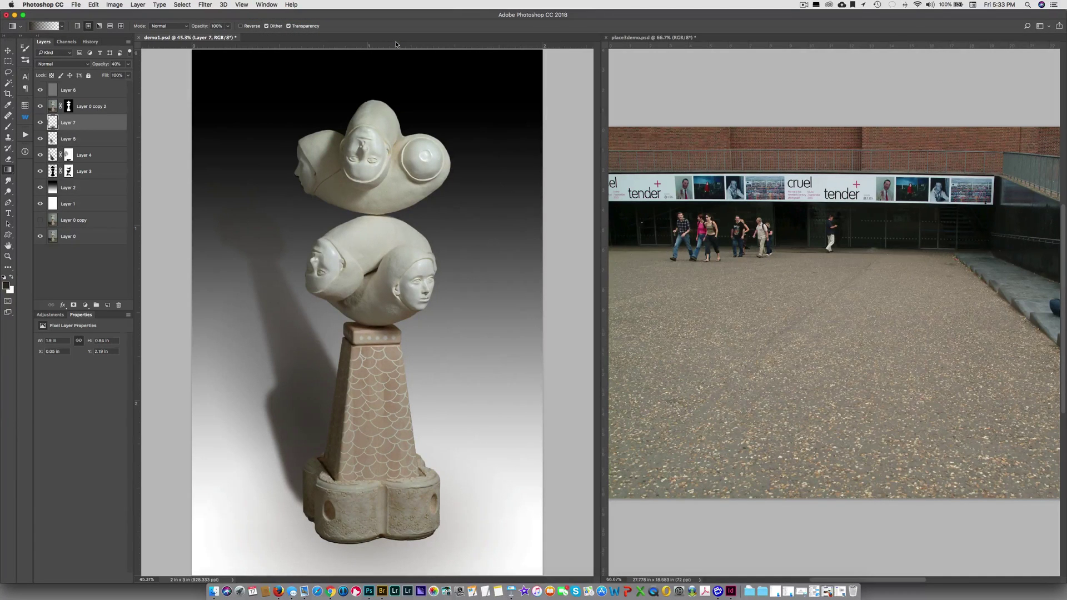
Inspect what Layer 0 copy 2 and Layer 4 contribute to the sculpture image by briefly toggling their visibility.
left_click(52, 106)
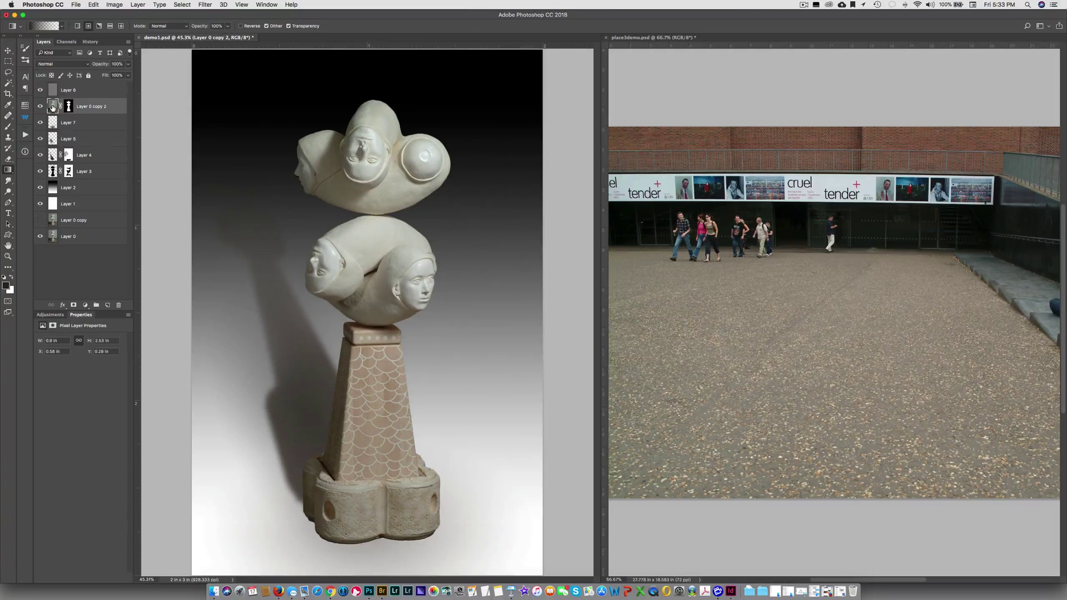
left_click(40, 107)
left_click(40, 107)
left_click(91, 157, "super")
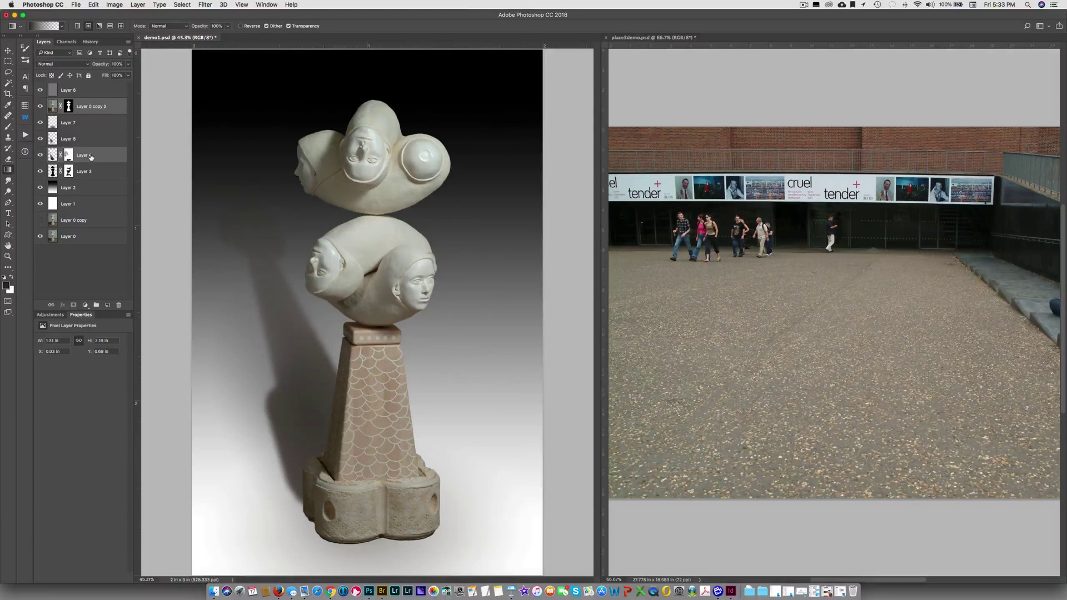
left_click(40, 155)
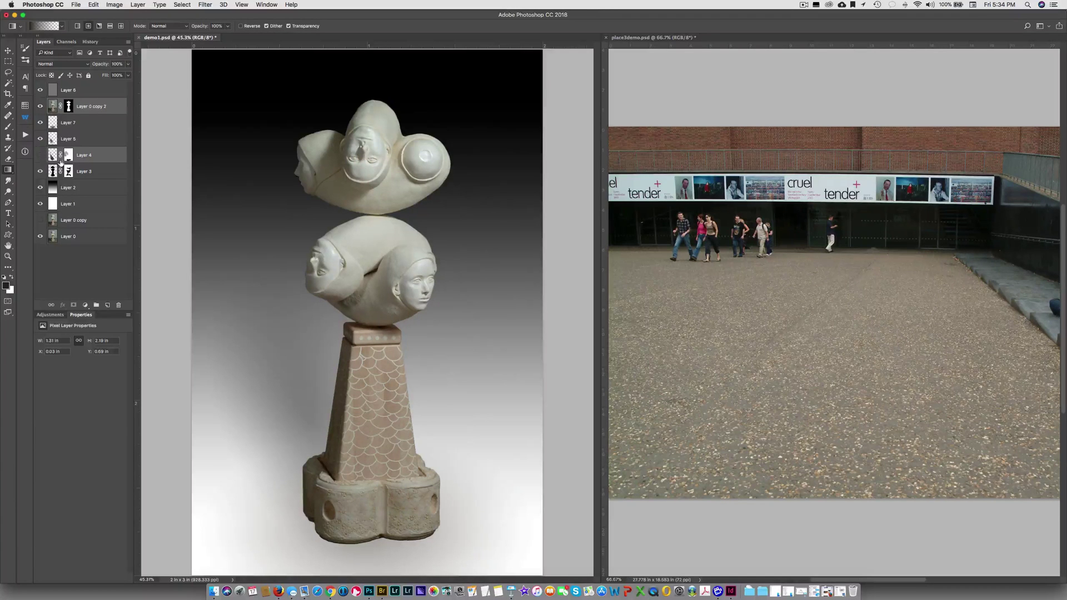
left_click(40, 155)
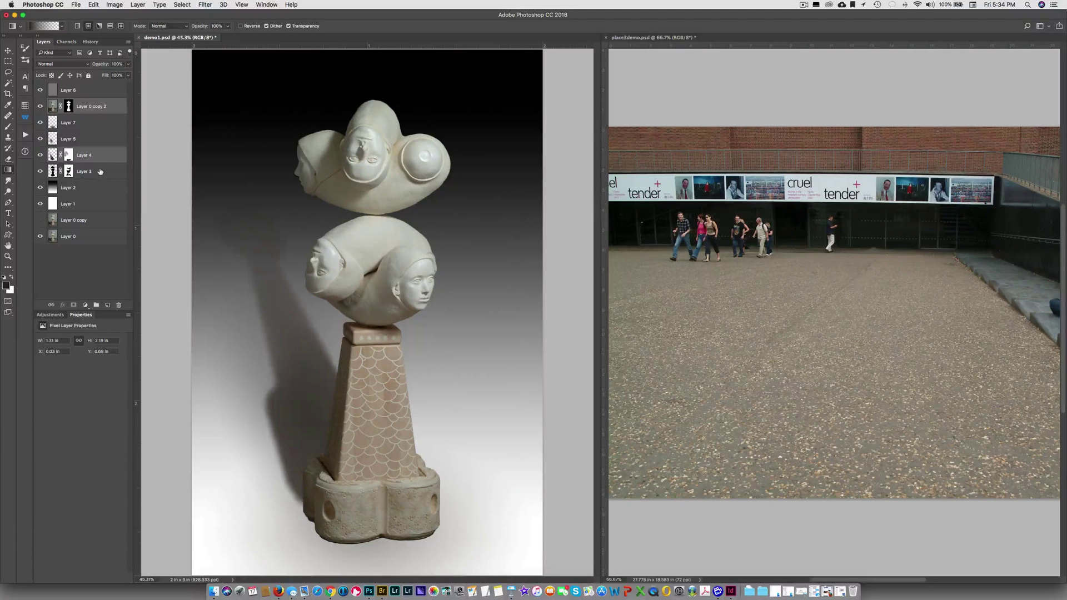
Select Layer 3 together with Layer 0 copy 2 and copy both into the place3demo.psd plaza photo.
left_click(46, 173)
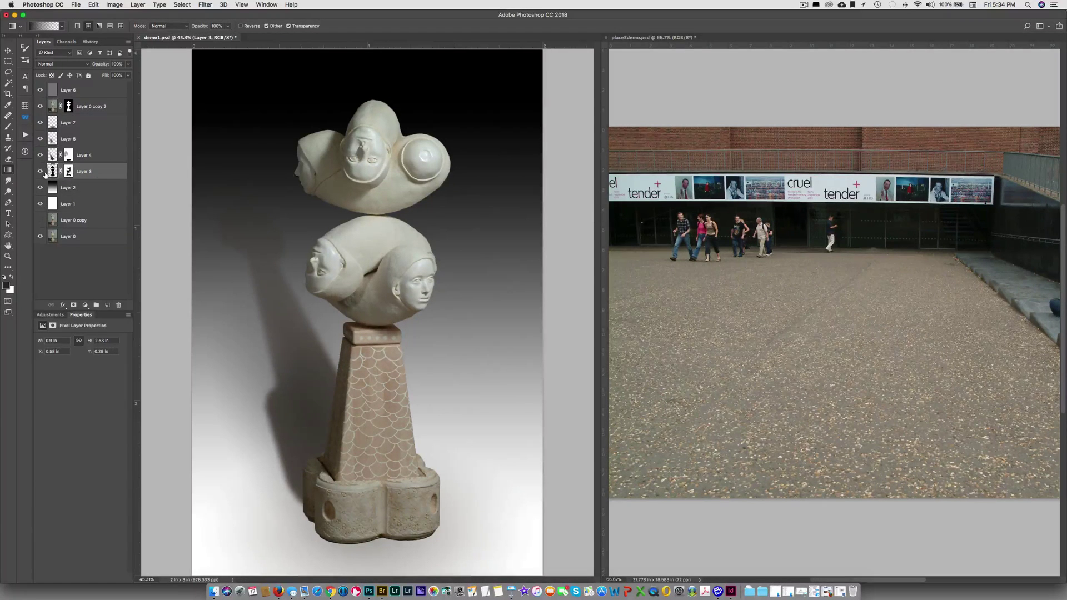
left_click(84, 108, "super")
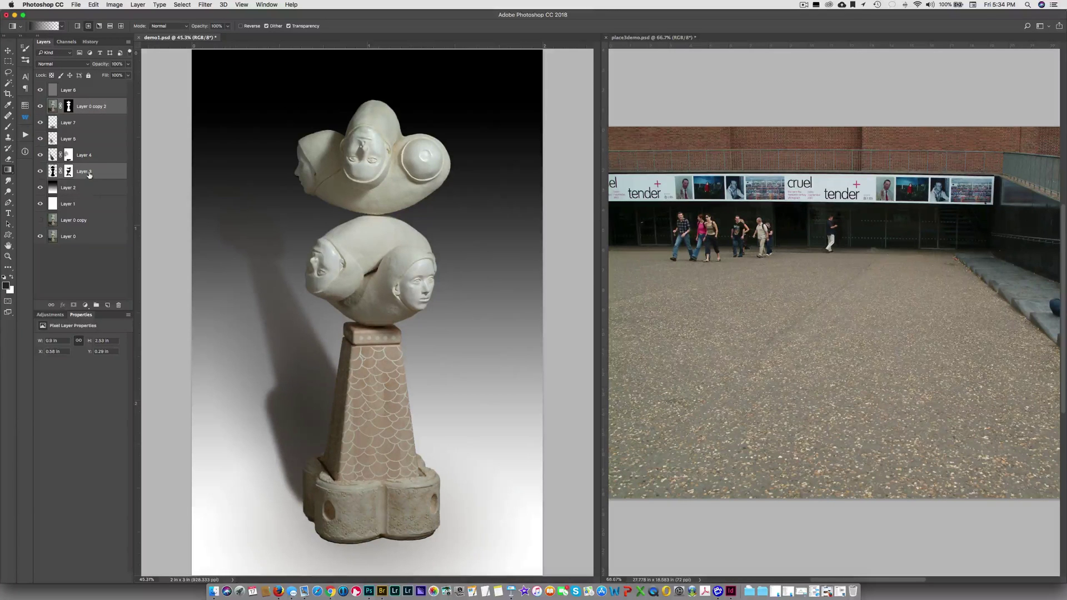
mouse_move(88, 172)
left_mouse_down()
mouse_move(611, 291)
mouse_move(735, 354)
left_mouse_up()
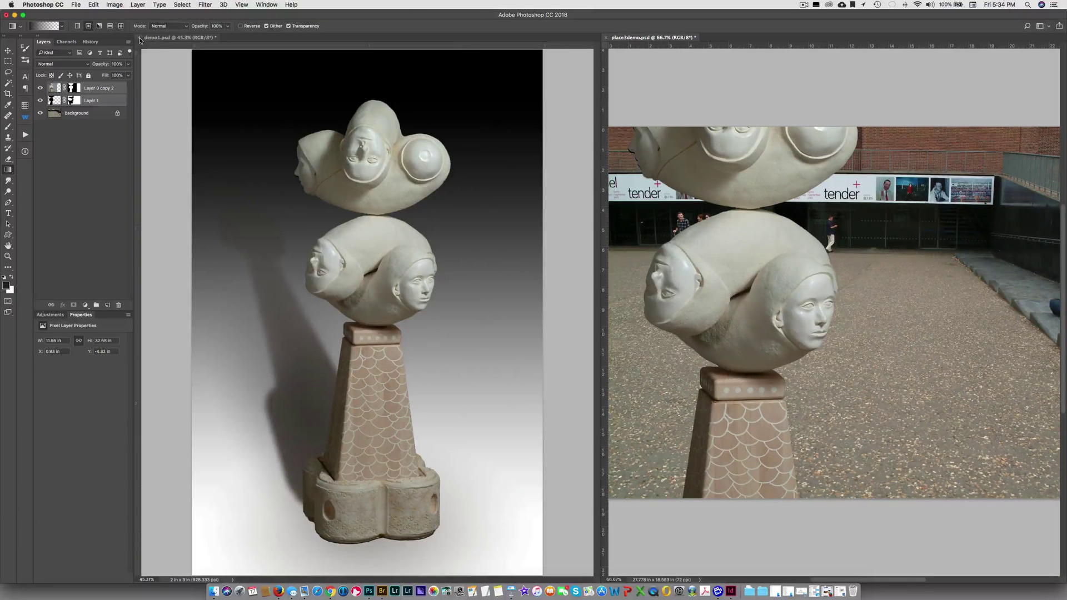
Consolidate all open documents back to tabs, keeping place3demo.psd in front.
left_click(265, 5)
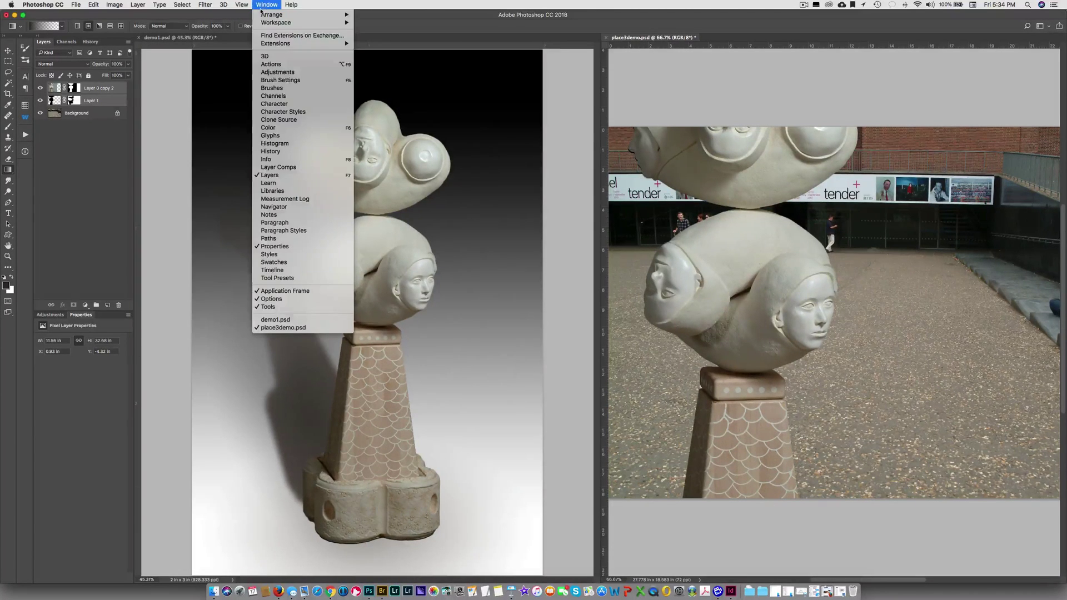
mouse_move(262, 15)
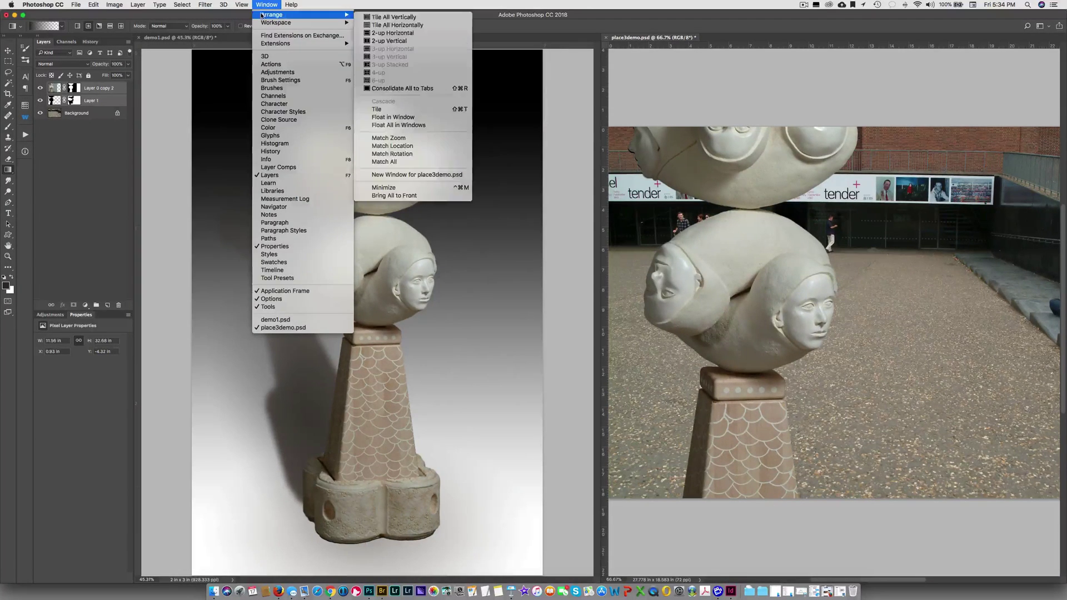
left_click(377, 90)
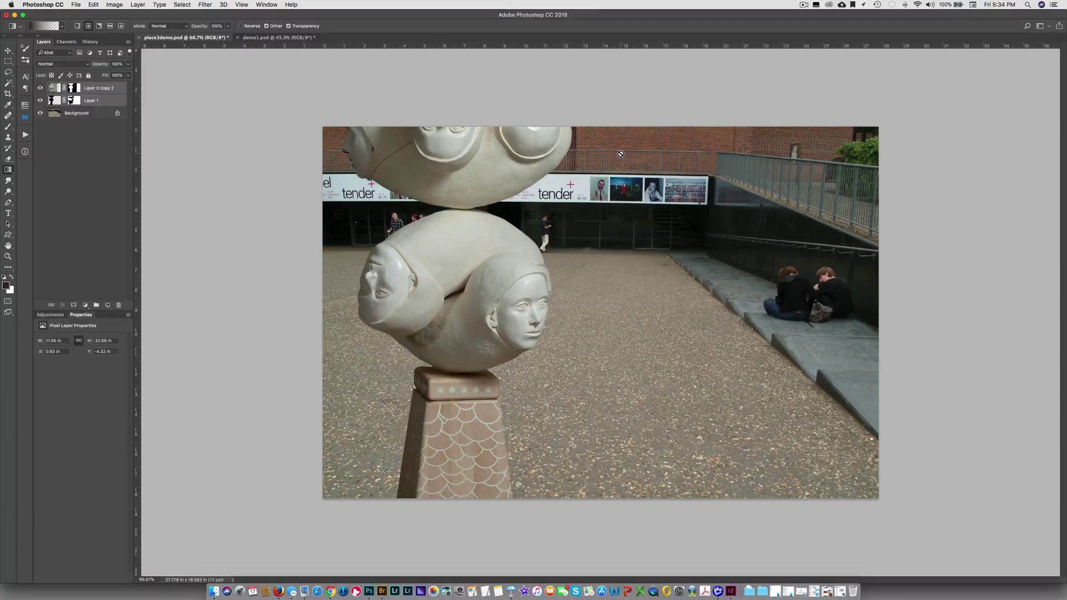
Free-transform both sculpture layers, scaling them down to about 45% and moving the whole sculpture onto the plaza.
key("super+t")
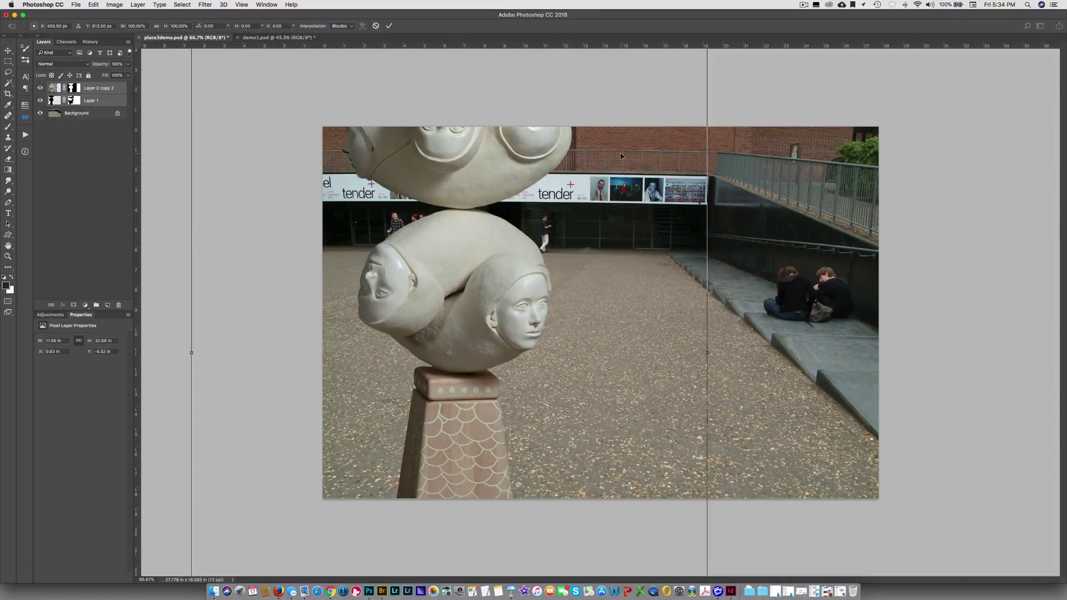
key("super+minus")
key("super+minus")
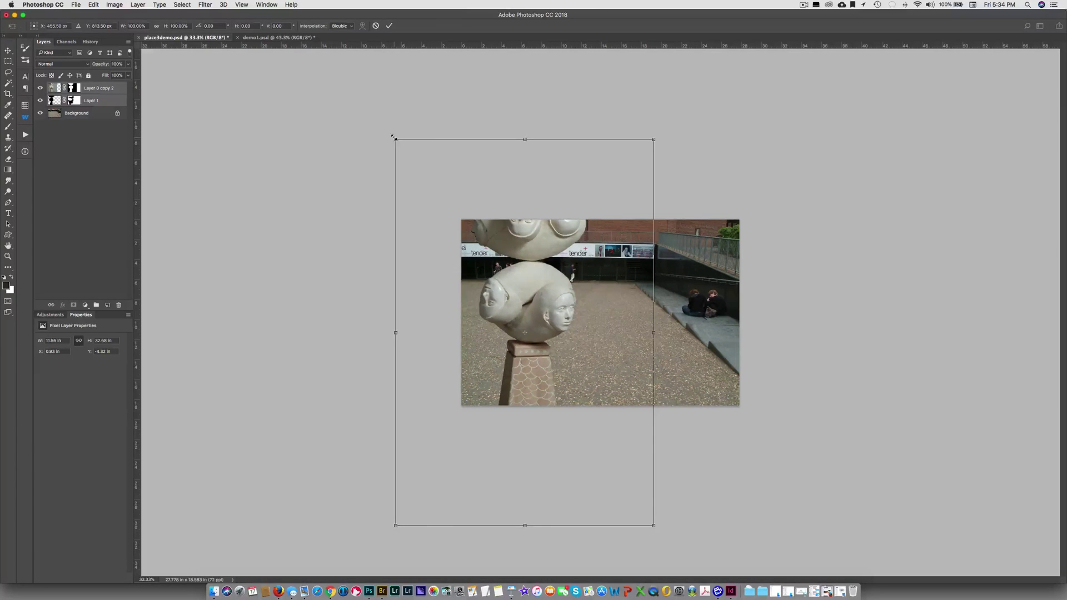
left_click_drag(394, 137, 509, 308)
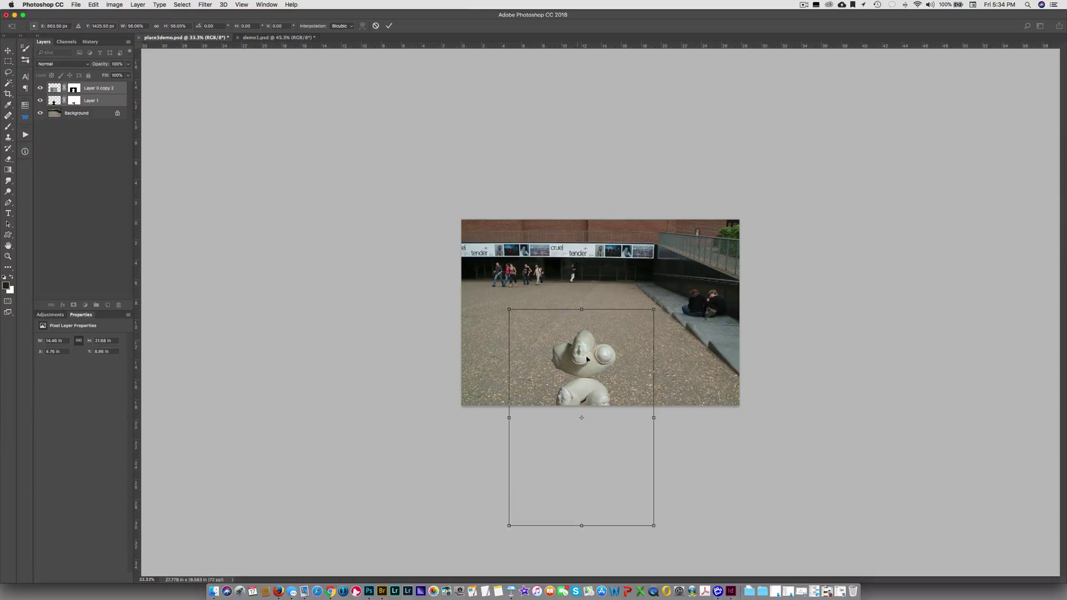
left_click_drag(627, 403, 650, 302)
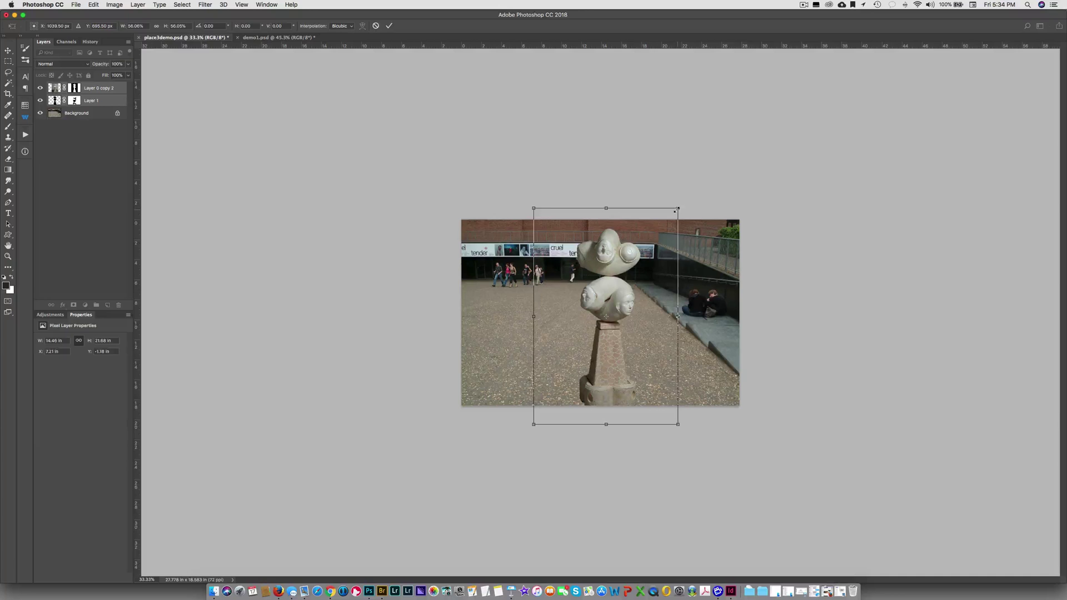
left_click_drag(677, 209, 650, 250)
left_click_drag(633, 352, 611, 315)
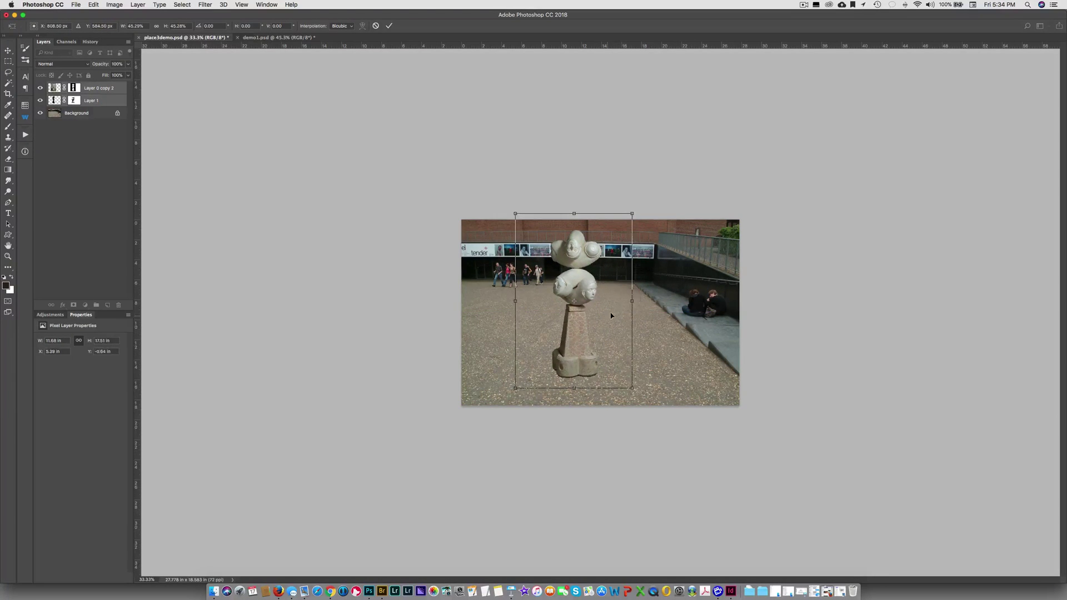
Fine-tune the sculpture's scale to about 42%, position it in the plaza's central foreground, and apply the transform.
left_click_drag(632, 214, 622, 229)
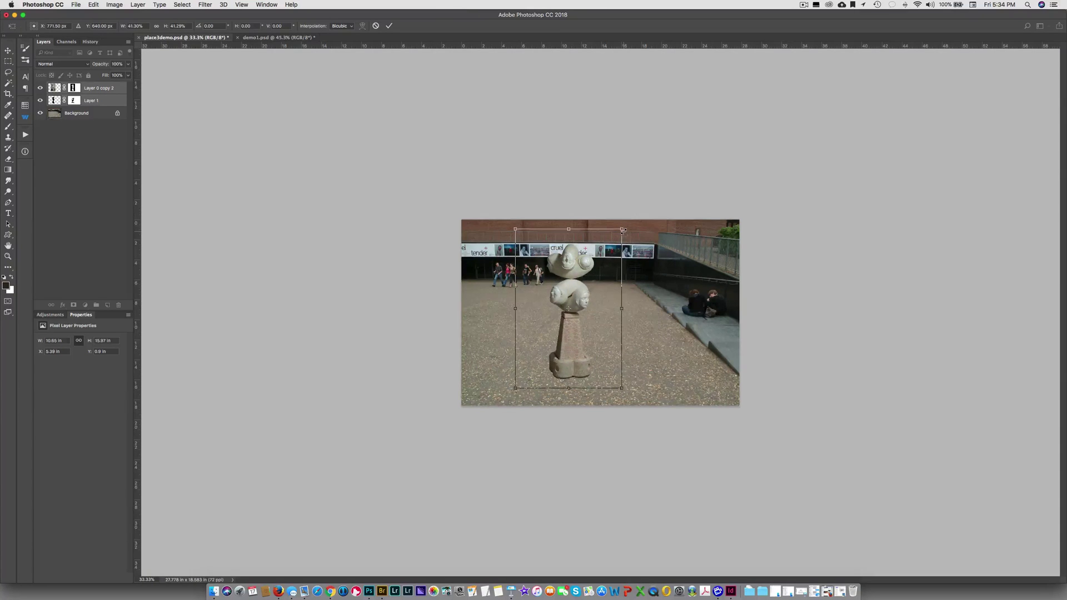
key("super+equal")
key("super+equal")
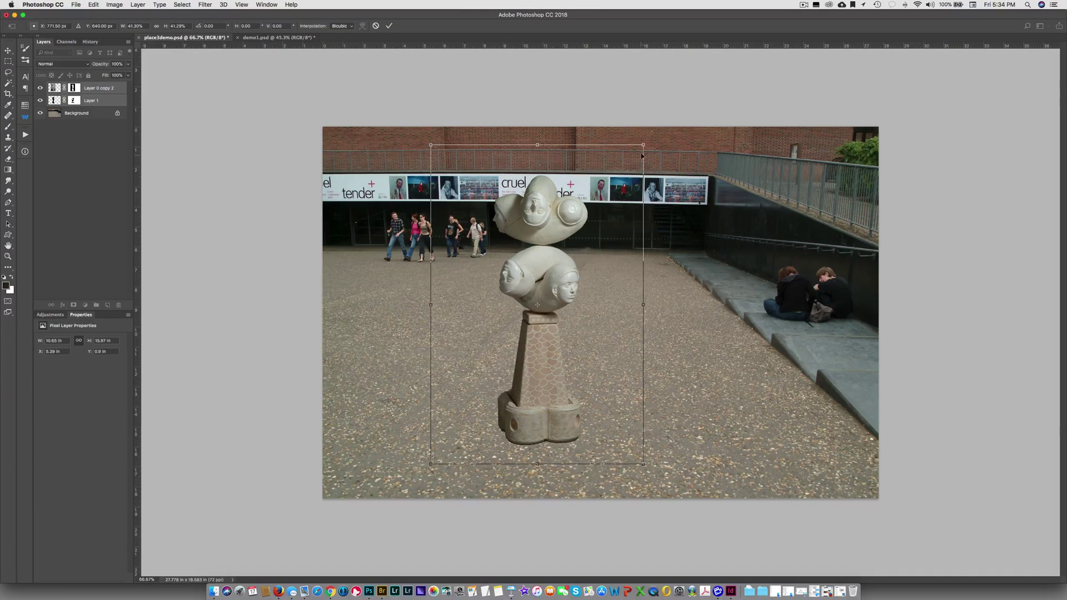
mouse_move(642, 145)
left_mouse_down()
mouse_move(639, 155)
mouse_move(646, 141)
left_mouse_up()
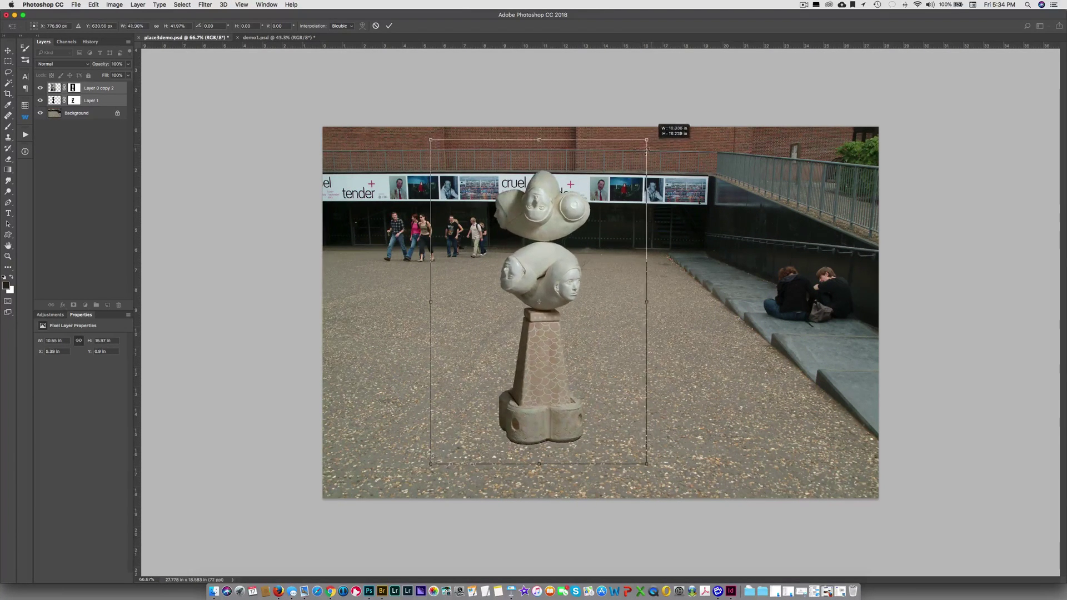
mouse_move(583, 302)
left_mouse_down()
mouse_move(595, 301)
mouse_move(587, 311)
left_mouse_up()
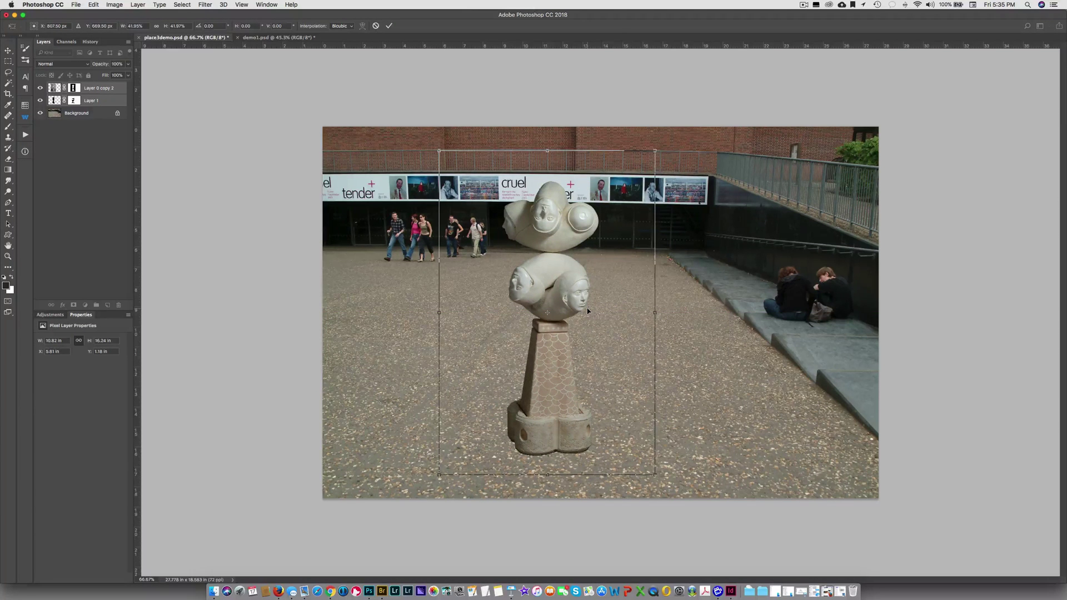
key("Return")
Create a new empty layer directly above Layer 1 for a gradient shadow.
key("g")
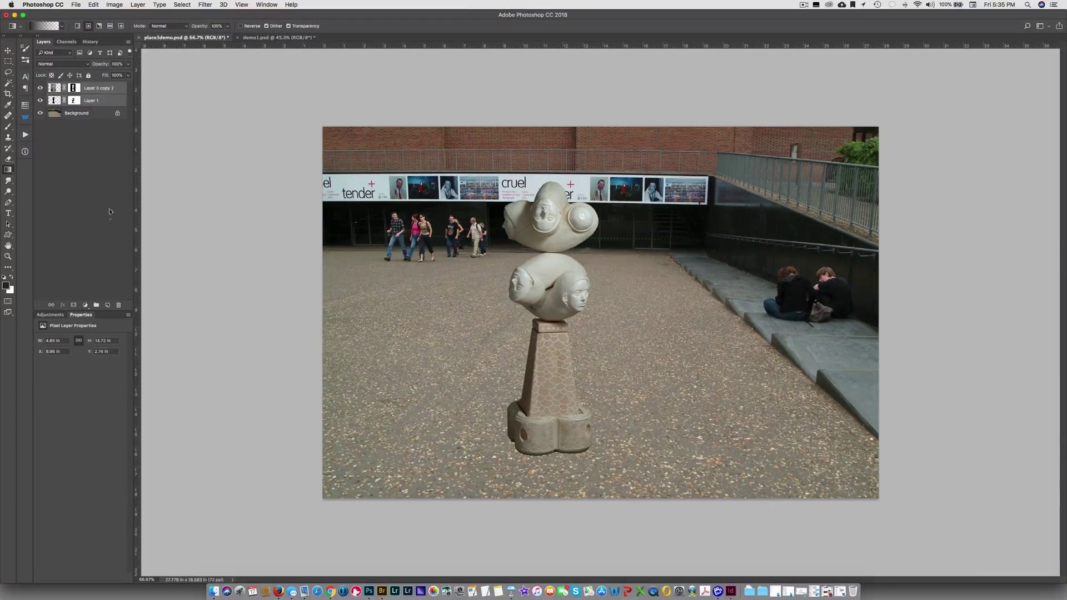
left_click(96, 101)
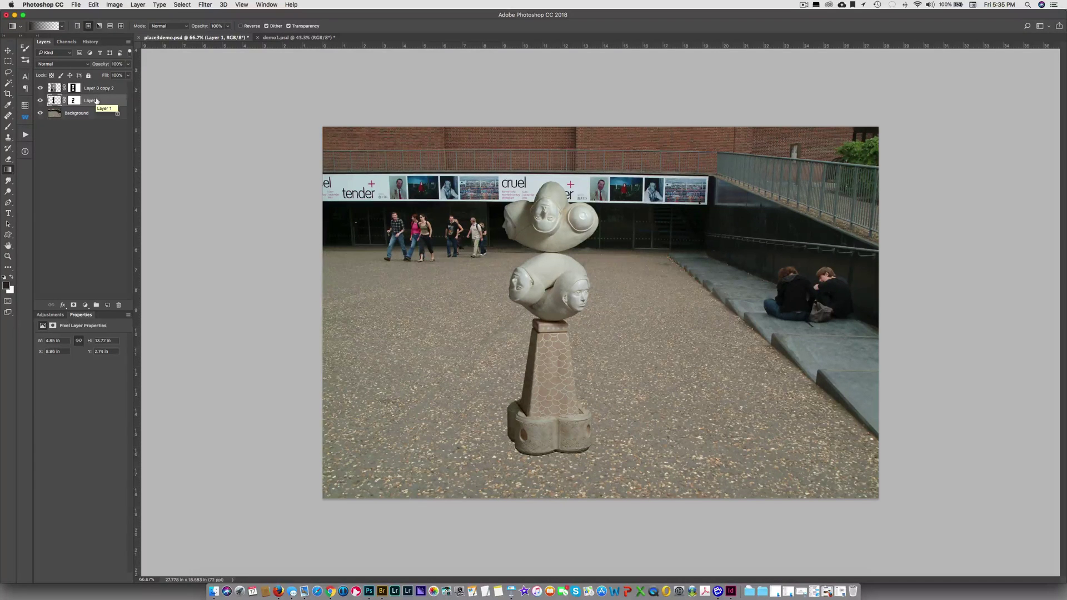
left_click(107, 305)
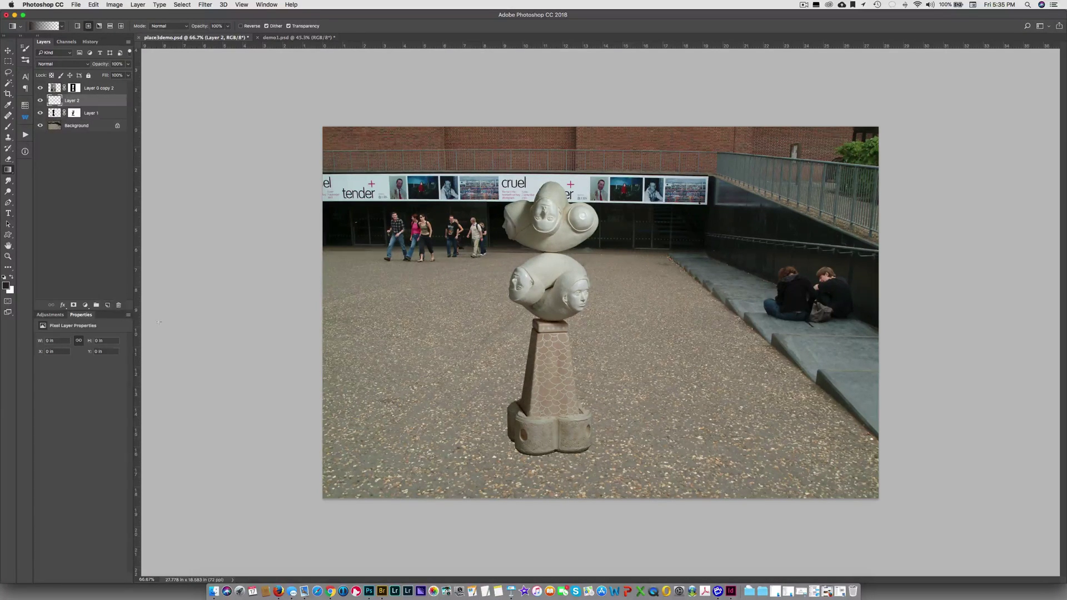
Try a radial black-to-transparent gradient beside the pedestal base and move it across the plaza to examine its edges.
left_click(88, 26)
mouse_move(496, 423)
left_mouse_down()
mouse_move(447, 388)
mouse_move(399, 381)
left_mouse_up()
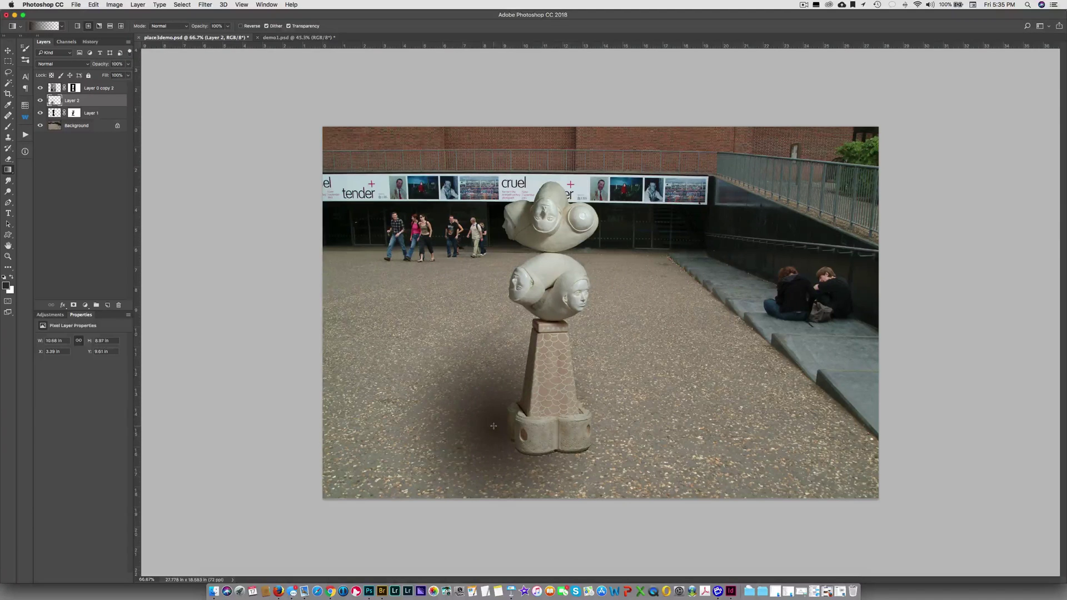
key("v")
left_click_drag(493, 422, 445, 371)
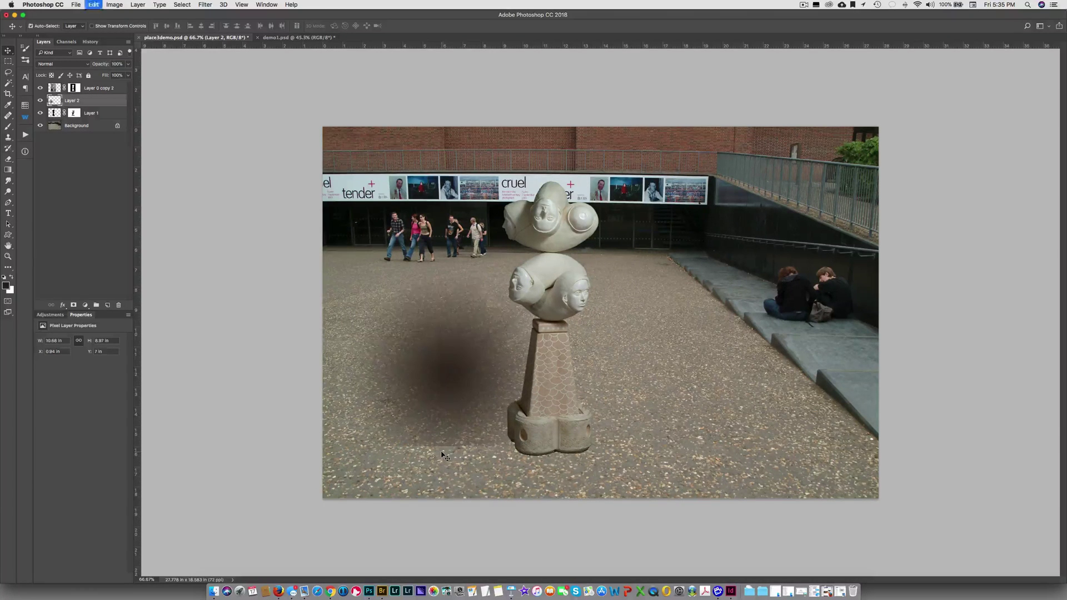
left_click_drag(462, 290, 528, 360)
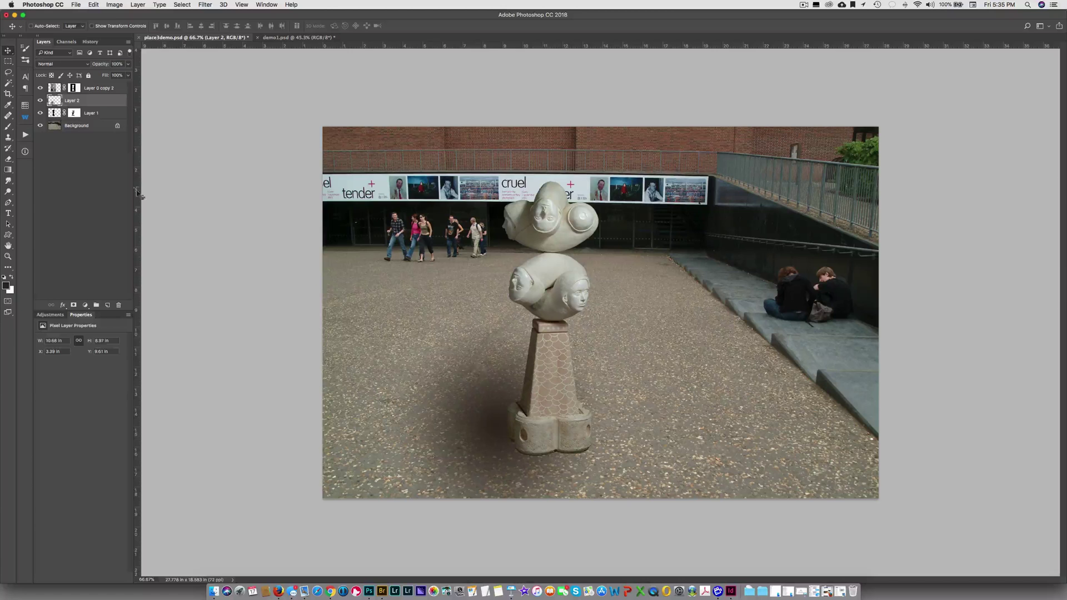
Revert the document history to the New Layer state, removing the trial gradient.
left_click(91, 42)
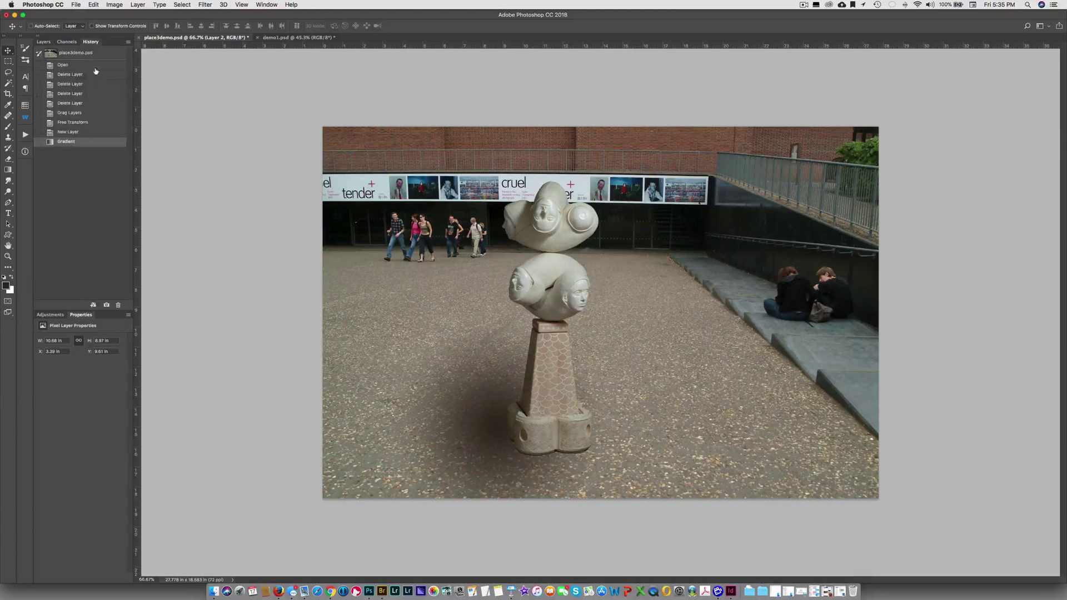
left_click(87, 132)
left_click(44, 42)
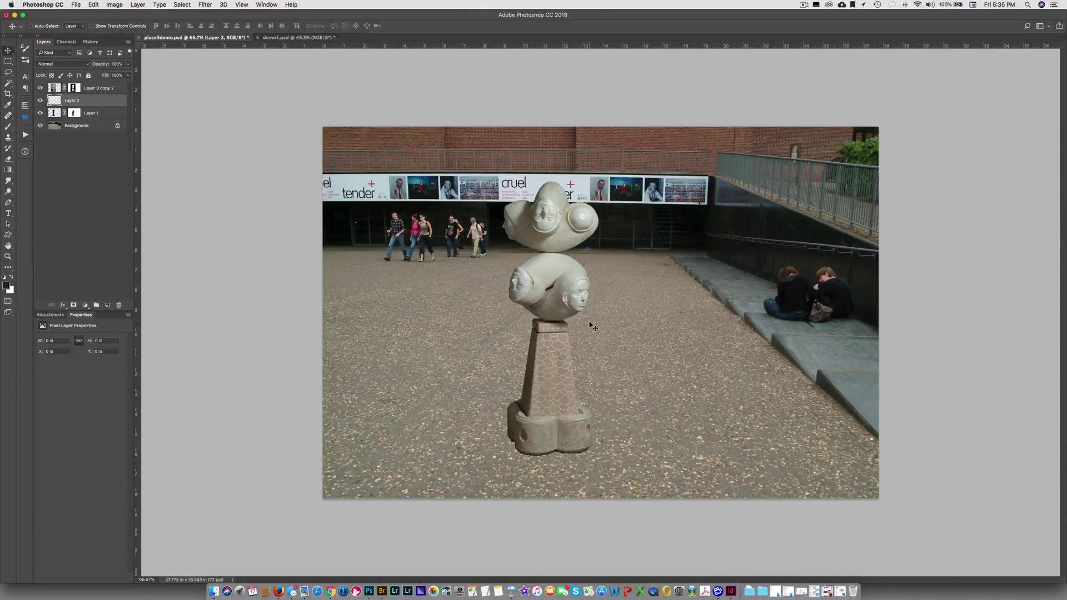
Draw overlapping radial gradients on the empty layer beside the sculpture, building a soft dark blob about 16.7 by 16.1 in.
key("g")
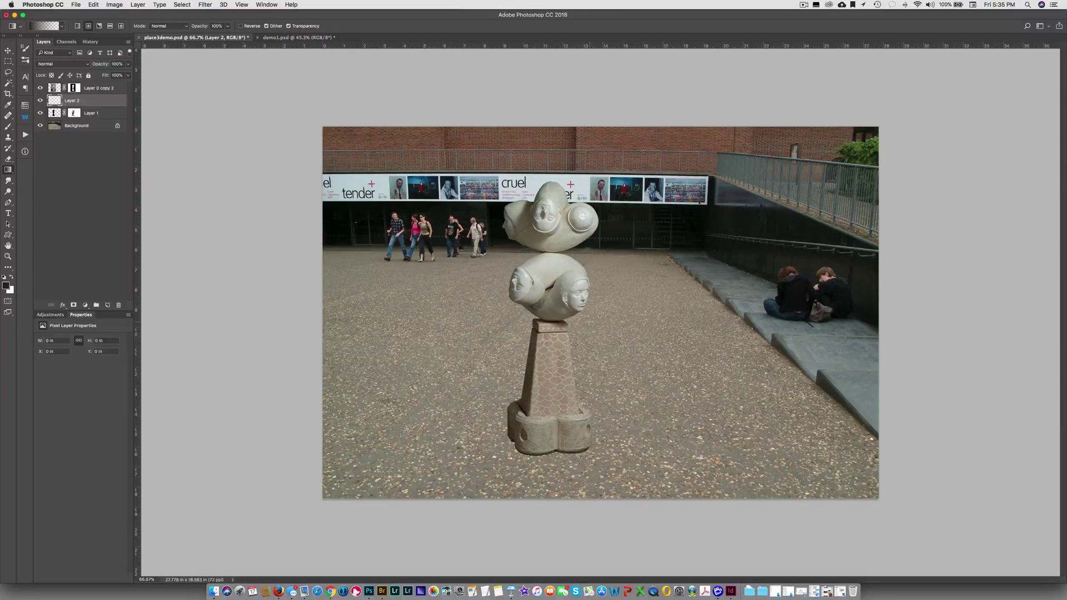
left_click_drag(635, 335, 590, 238)
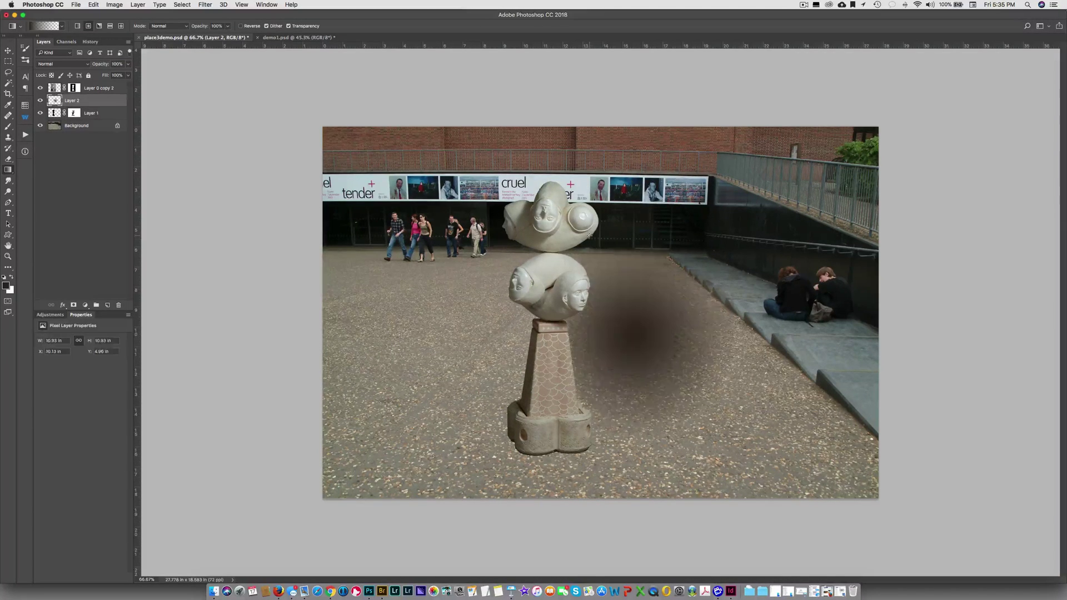
left_click_drag(640, 335, 556, 191)
key("super+z")
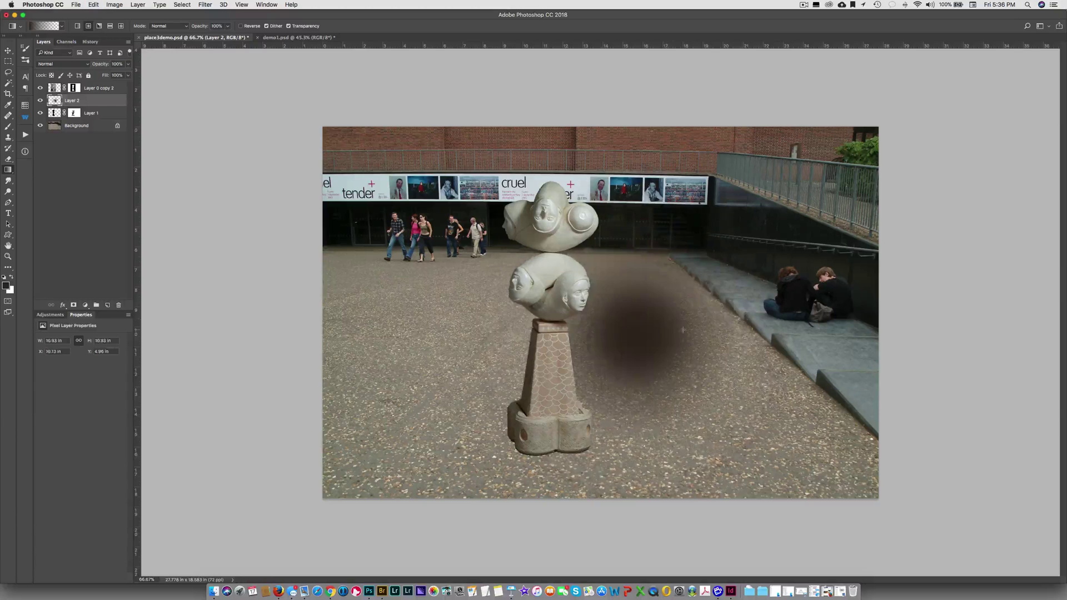
key("super+z")
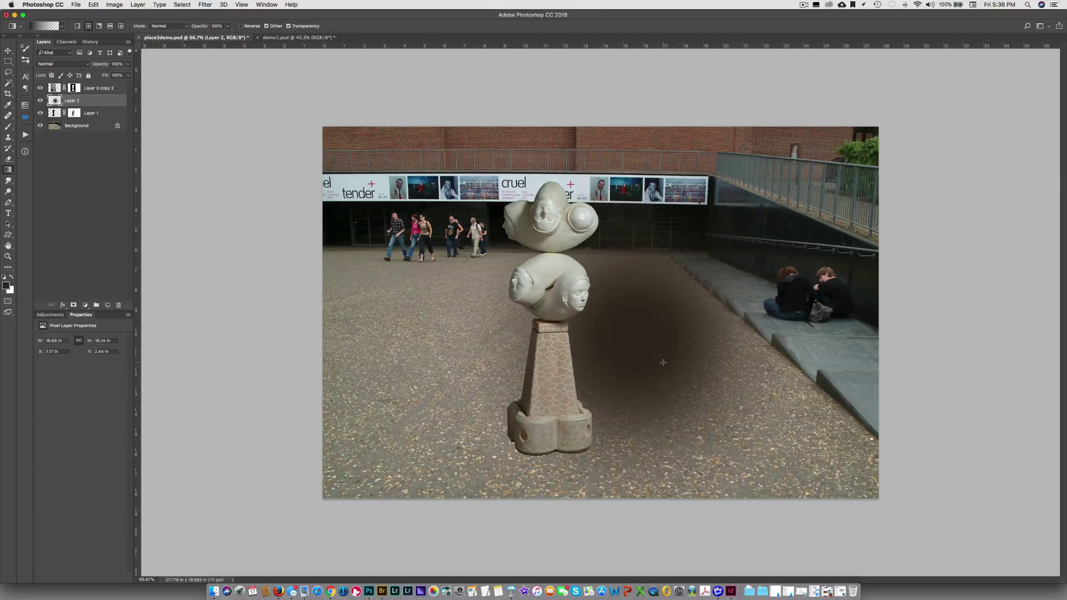
Scale the Layer 2 shadow blob down to about 12.5 by 8 in and move it beside the left edge of the pedestal base.
key("super+t")
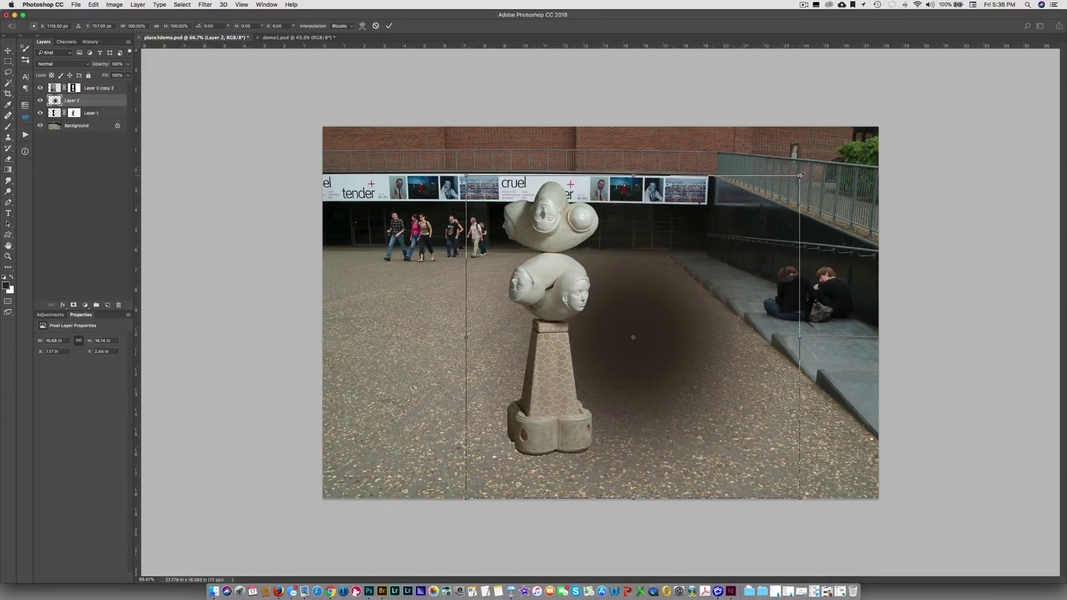
left_click_drag(801, 175, 694, 277)
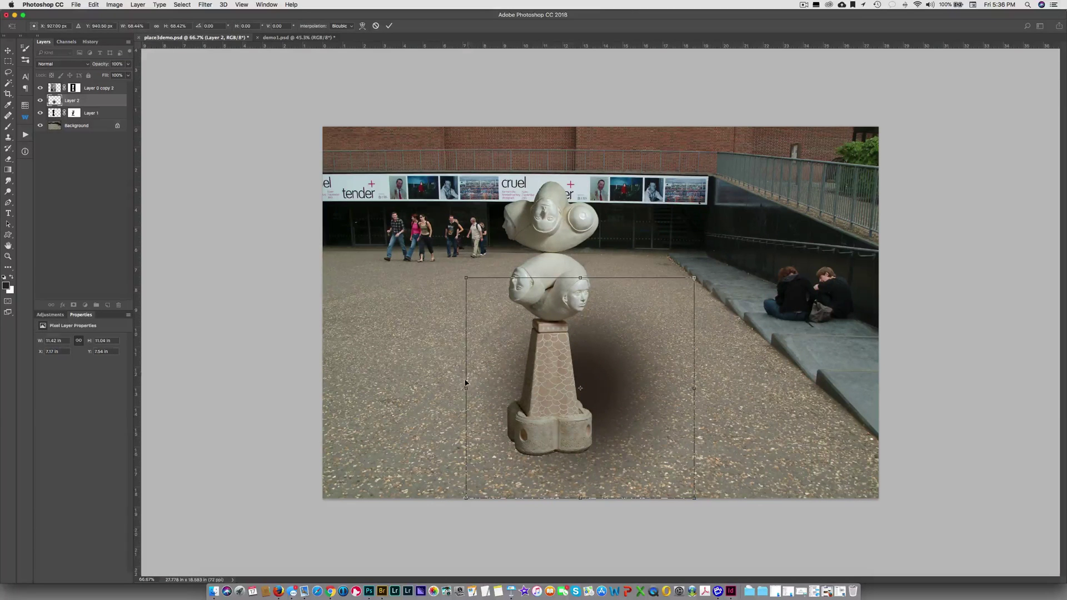
left_click_drag(465, 383, 445, 383)
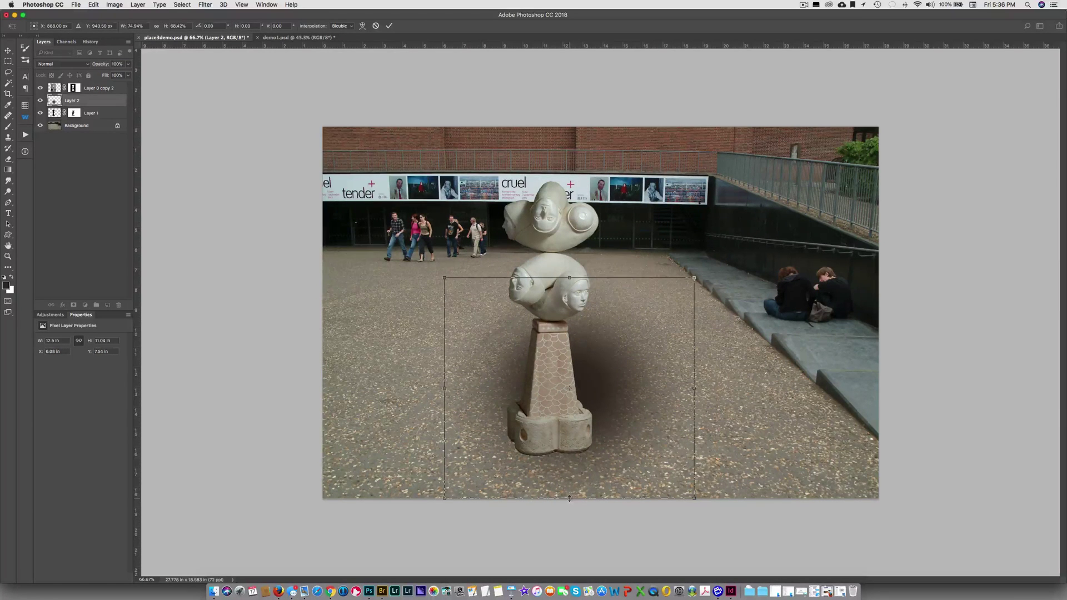
left_click_drag(569, 498, 569, 438)
left_click_drag(589, 336, 513, 376)
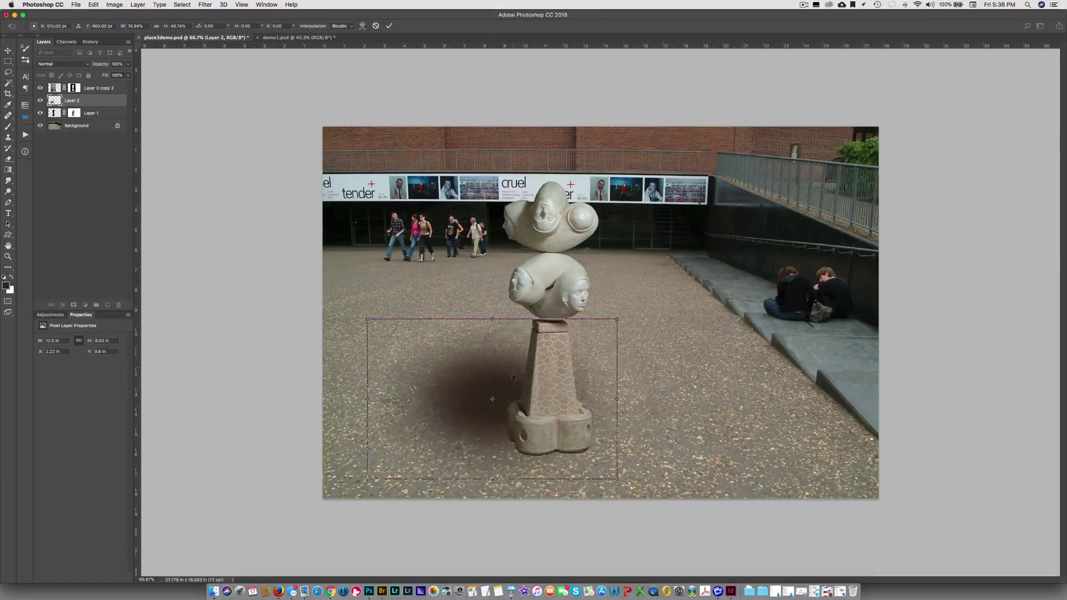
Rotate the shadow about 8.4° clockwise and flatten its bounding box to about 13.2 by 7.6 in beside the pedestal base.
left_click_drag(342, 293, 360, 273)
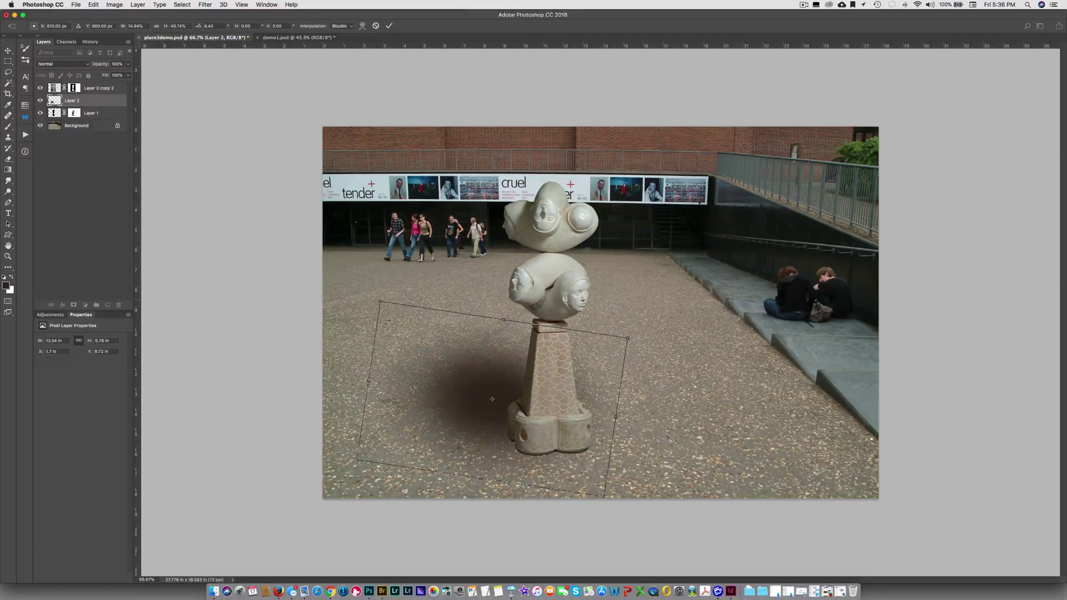
left_click_drag(503, 320, 498, 345)
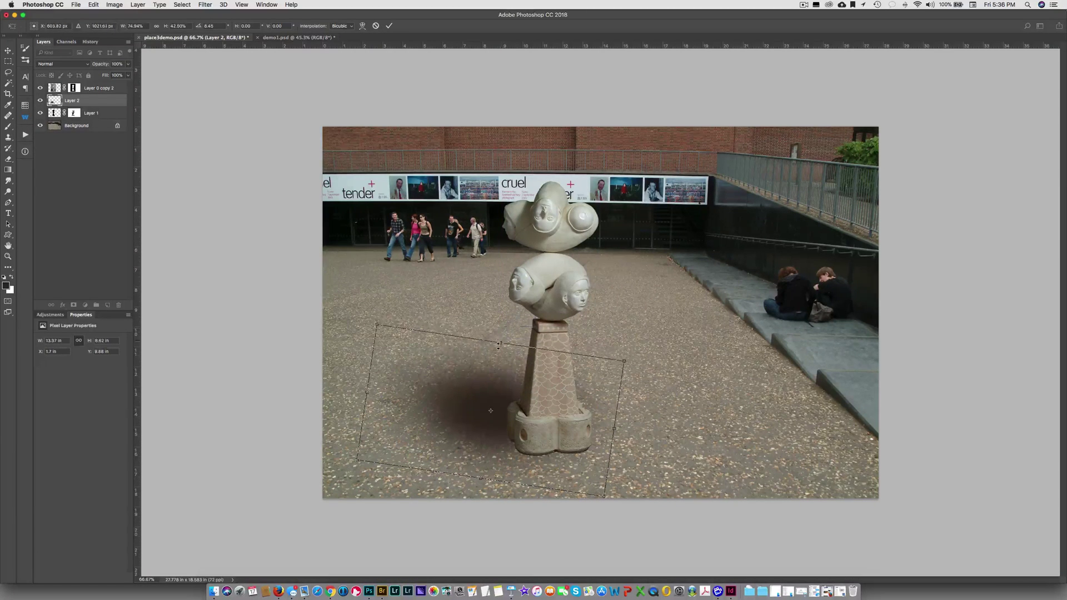
left_click_drag(482, 480, 483, 465)
left_click_drag(586, 431, 581, 438)
left_click_drag(620, 369, 620, 377)
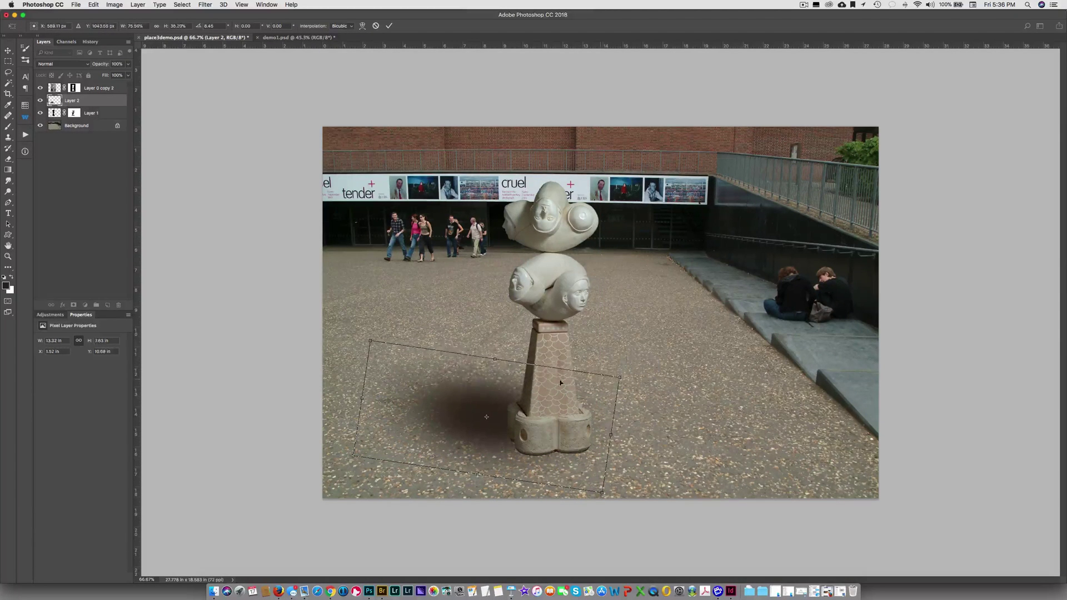
Reduce the shadow's tilt to about 6.2°, flatten it to about 12.5 by 5.4 in, and apply the transform.
mouse_move(333, 333)
left_mouse_down()
mouse_move(356, 322)
mouse_move(351, 340)
left_mouse_up()
left_click_drag(498, 391, 497, 400)
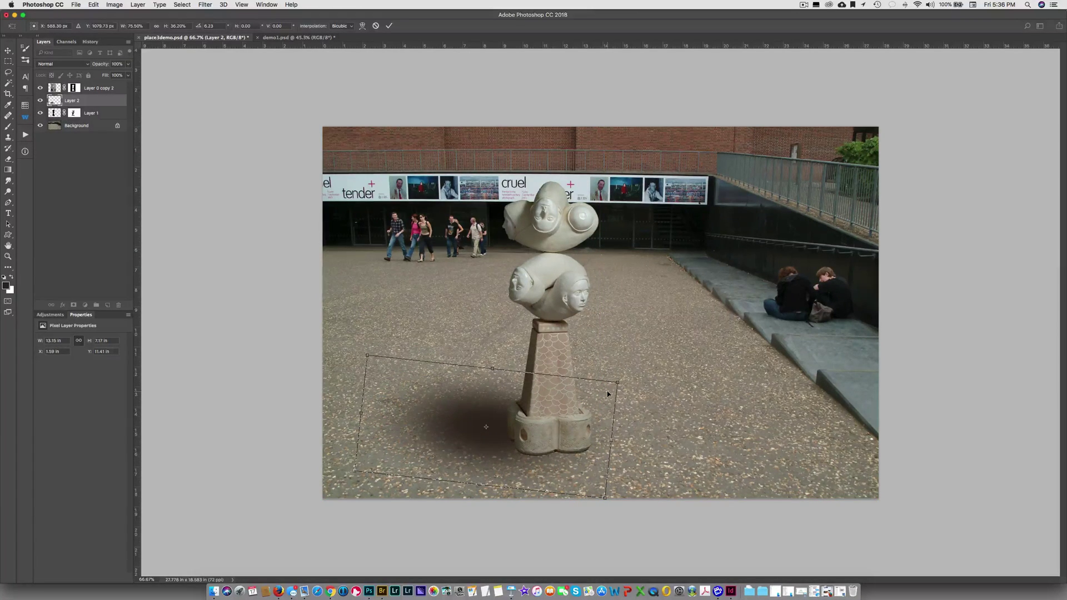
left_click_drag(475, 485, 476, 464)
key("Return")
key("g")
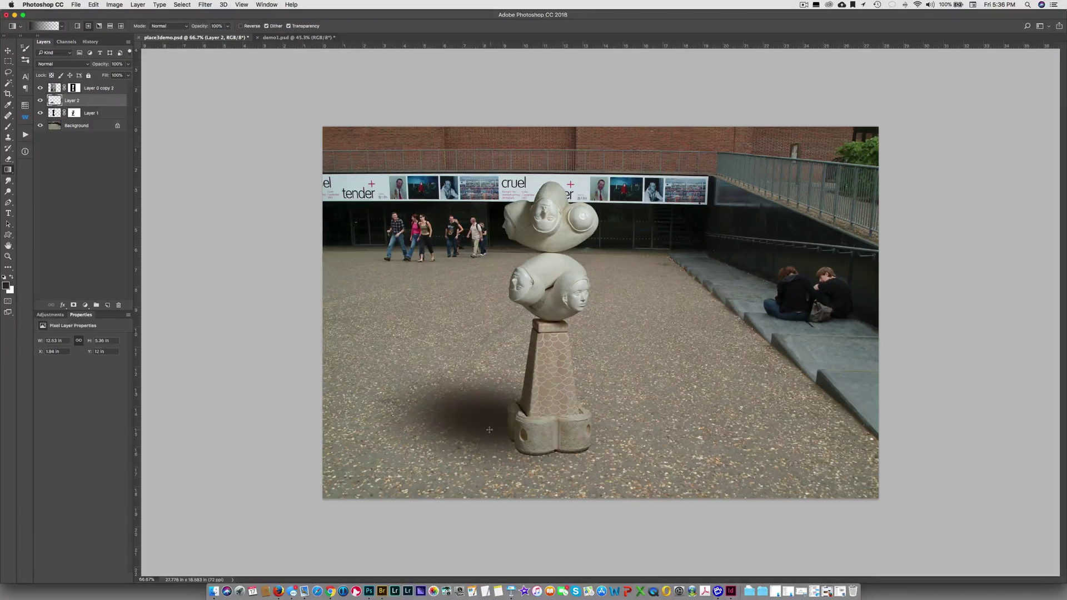
Nudge the shadow slightly down and left against the pedestal base and lower the Layer 2 opacity to about 68%.
key("v")
left_click_drag(504, 419, 495, 426)
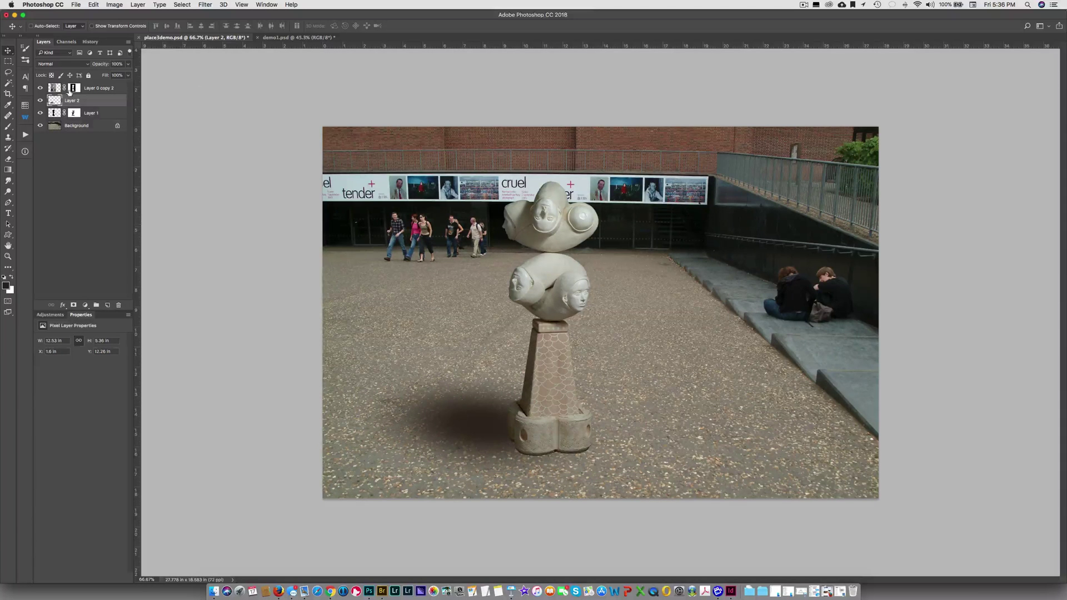
left_click_drag(103, 65, 91, 65)
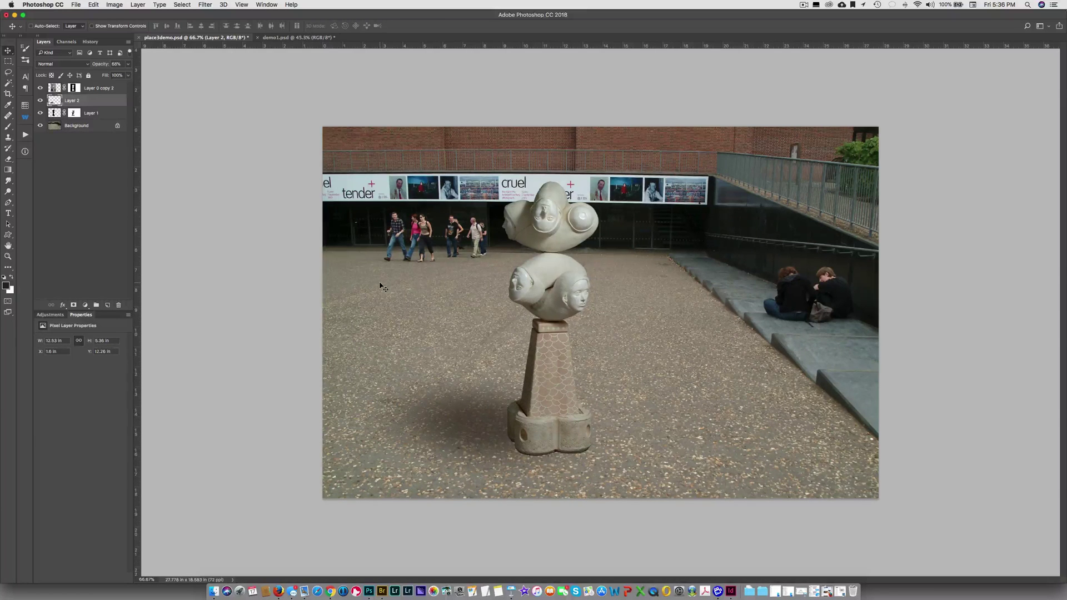
Duplicate the sculpture layer Layer 0 copy 2.
key("super+equal")
key("super+equal")
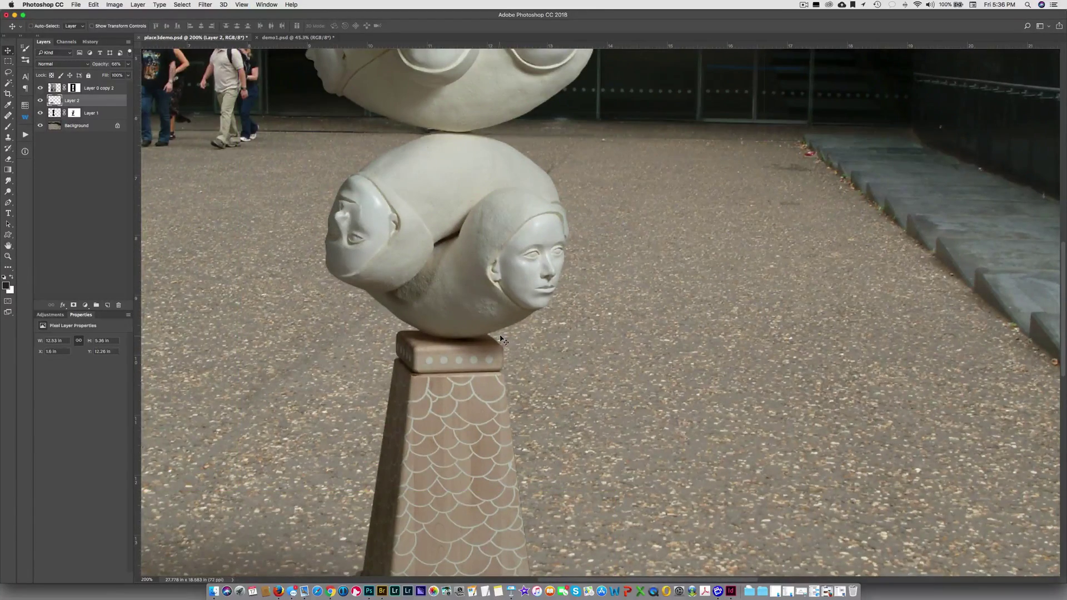
key("super+minus")
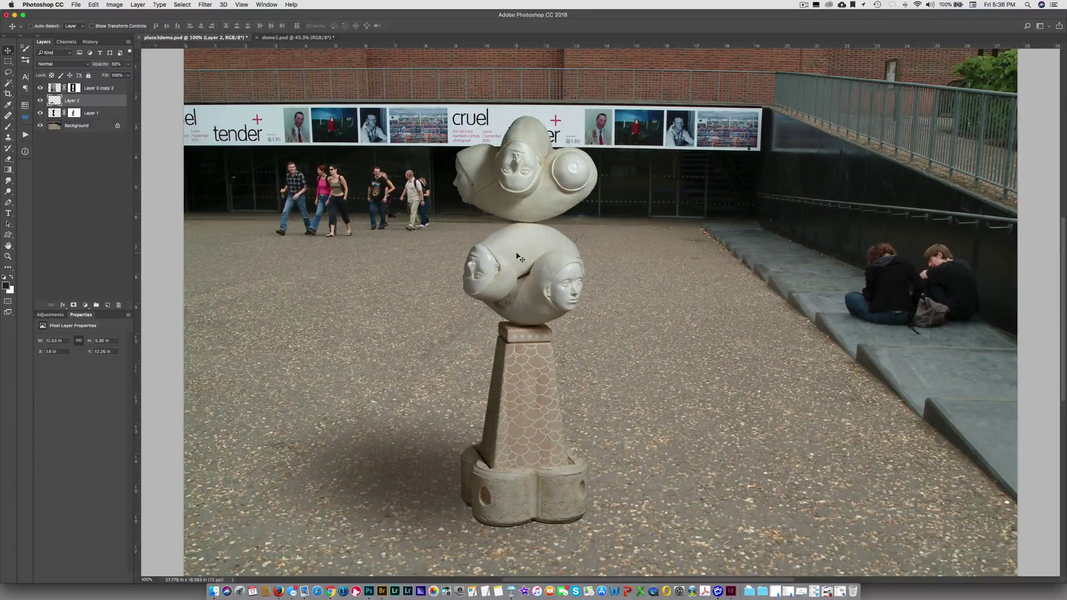
left_click(92, 91)
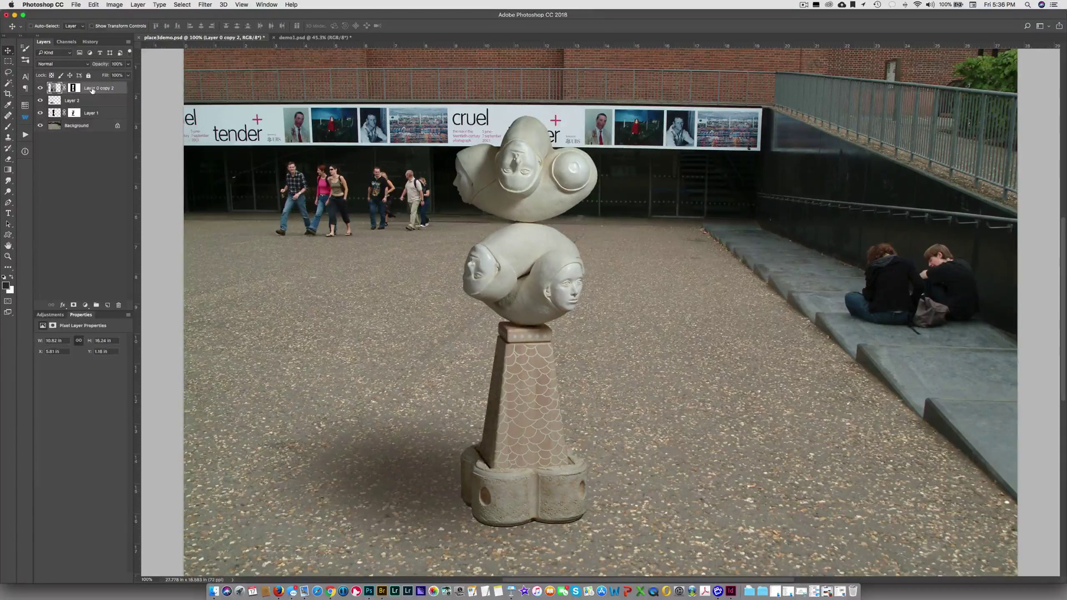
key("super+j")
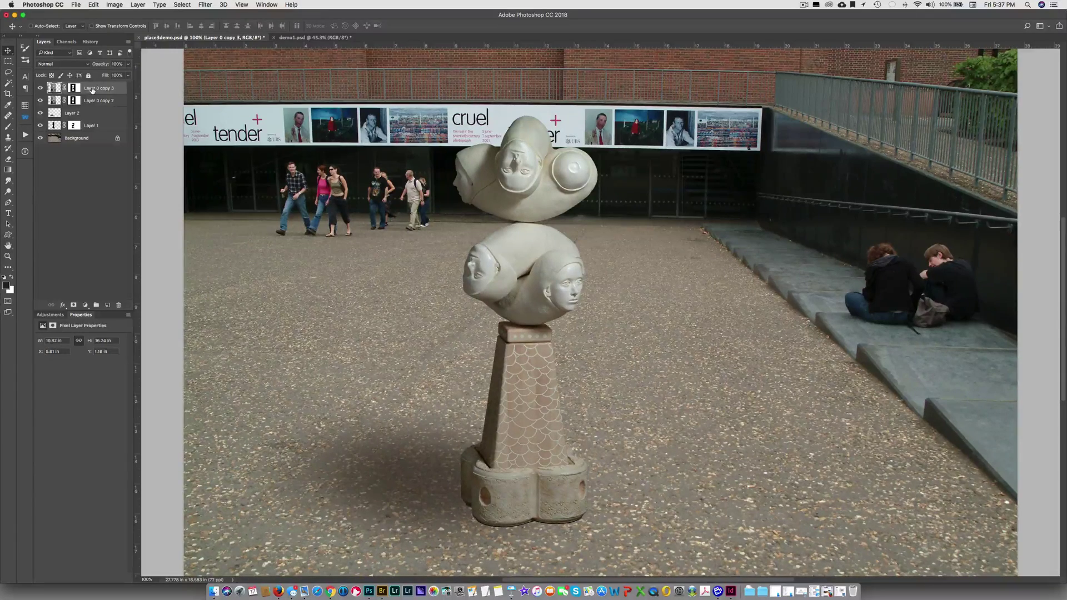
Apply a Gaussian Blur with a 0.7-pixel radius to the duplicated sculpture layer.
left_click(201, 3)
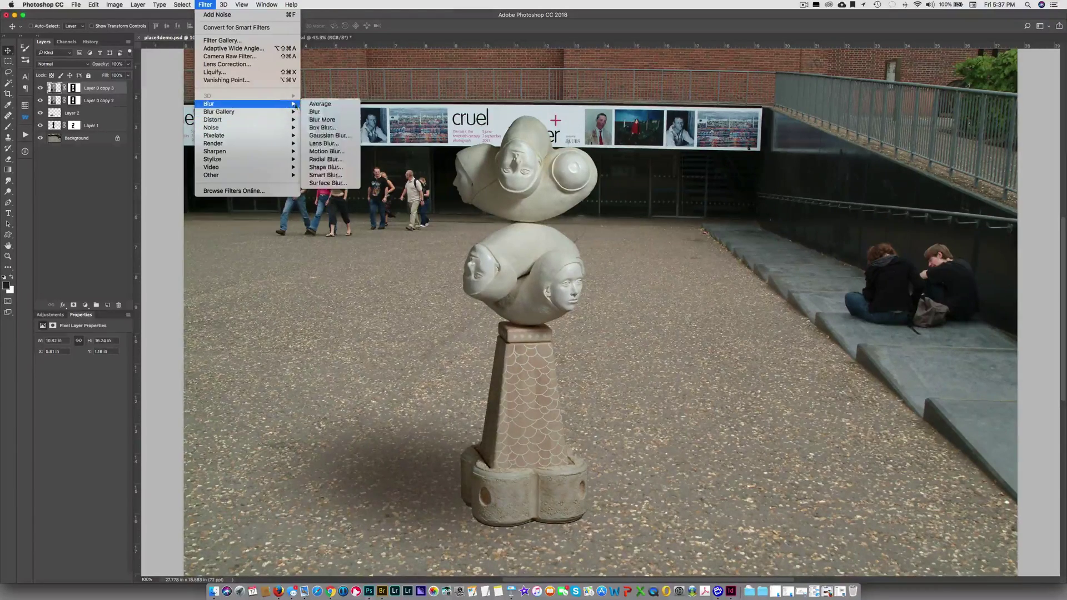
left_click(319, 136)
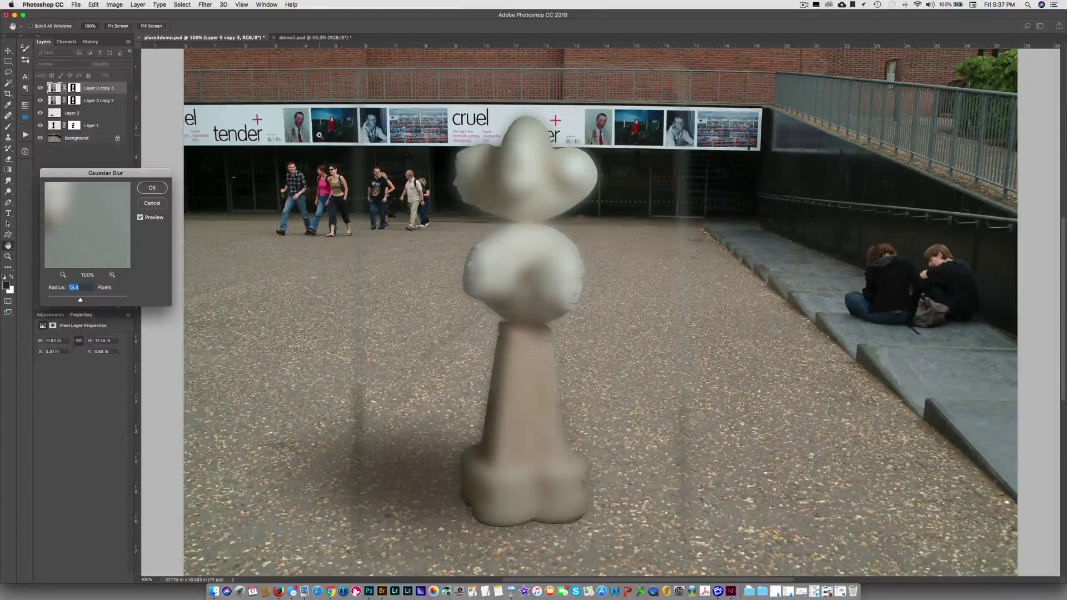
left_click(55, 300)
left_click_drag(52, 300, 52, 300)
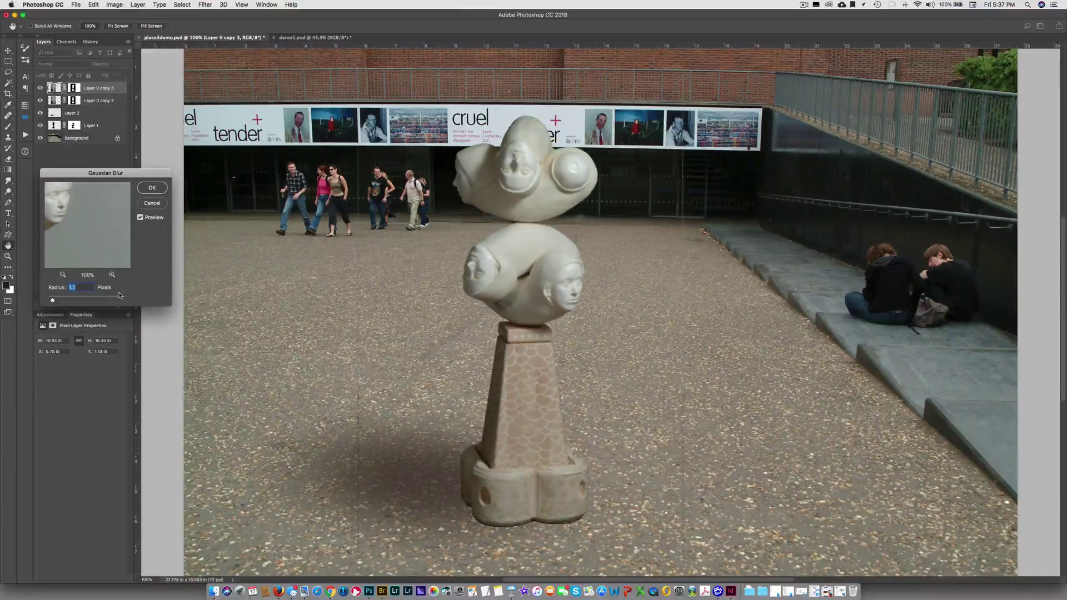
key("super+equal")
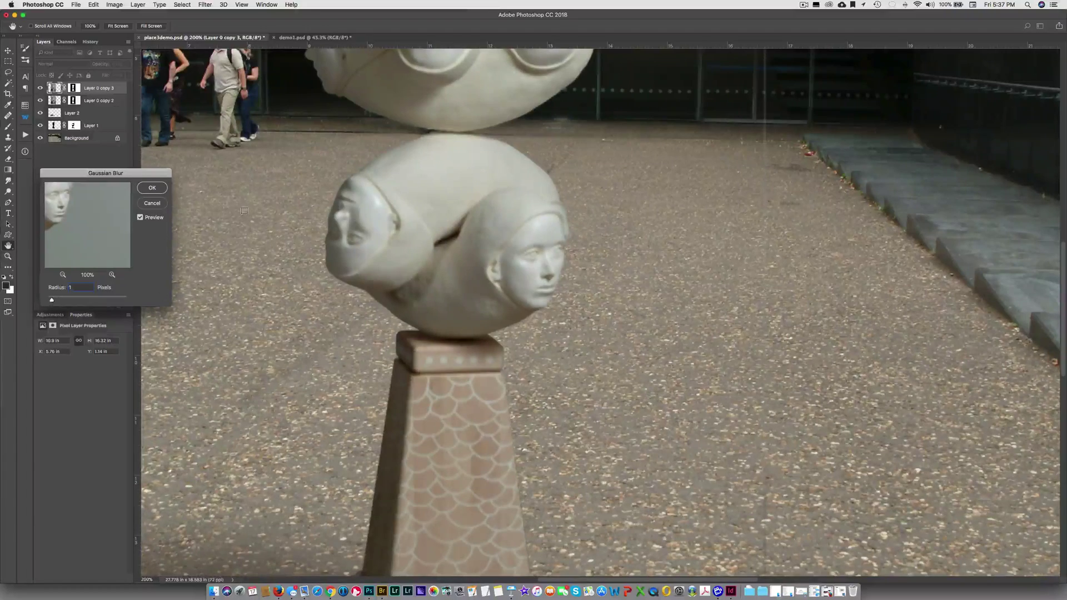
left_click_drag(245, 210, 275, 362)
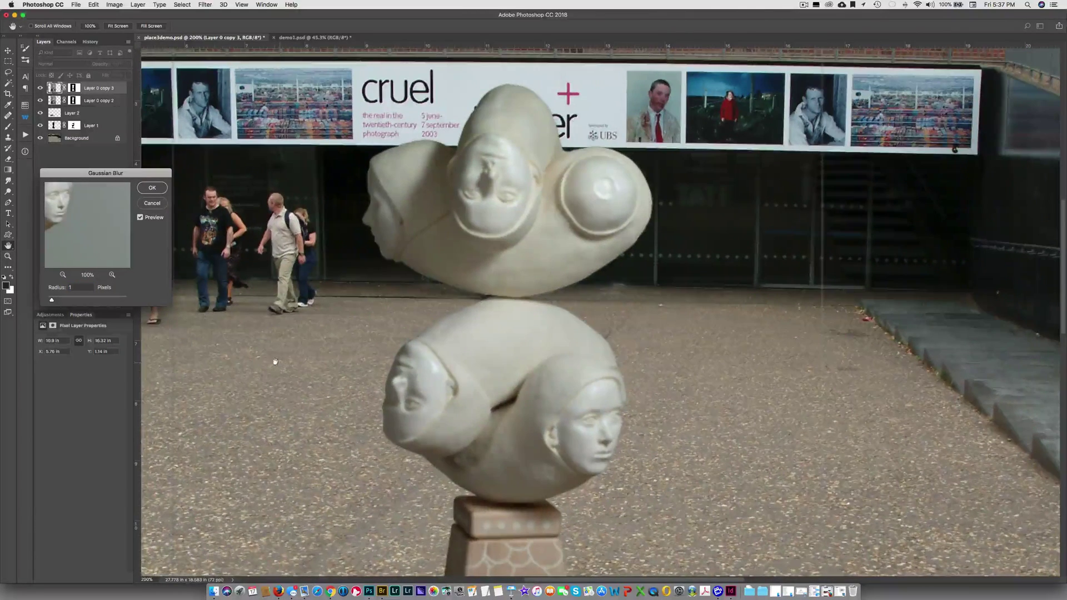
left_click(64, 288)
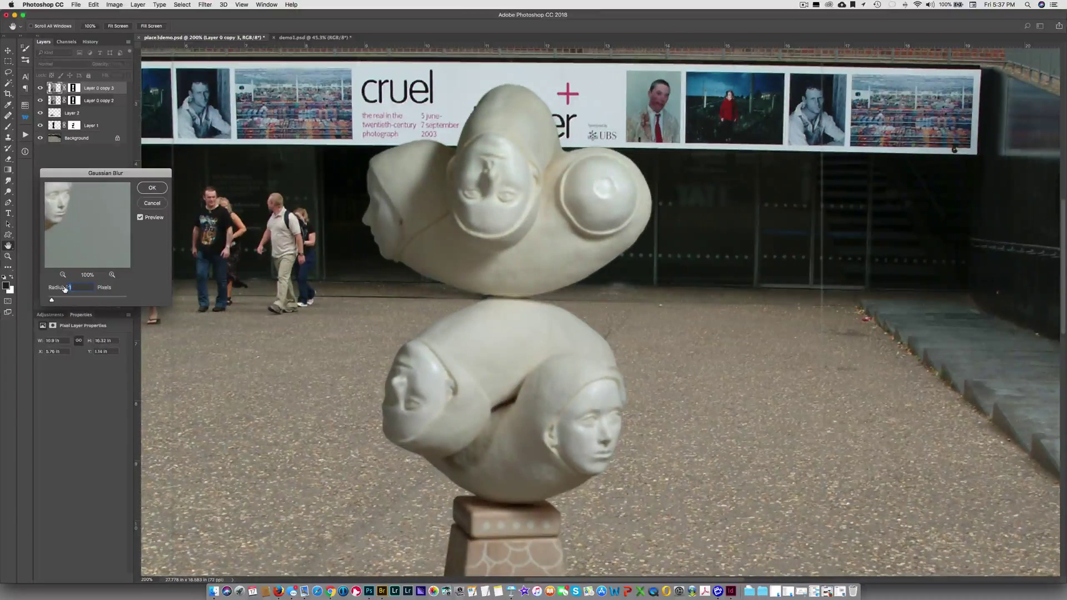
key("BackSpace")
type(".7")
left_click(150, 189)
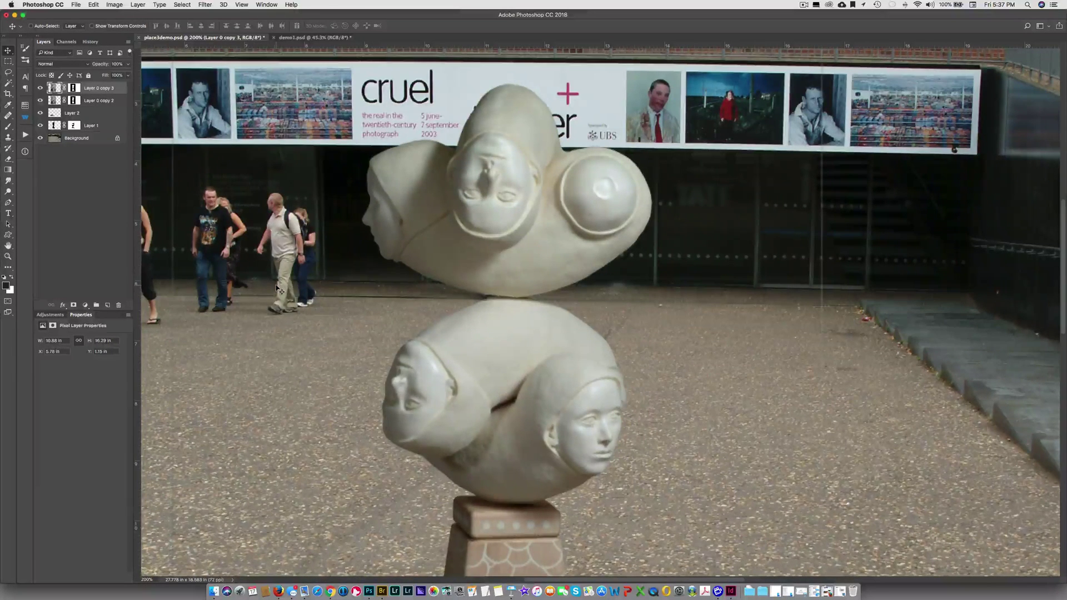
Toggle the visibility of Layer 0 copy 3 to compare the blurred sculpture with the sharp one.
left_click(40, 88)
left_click(39, 88)
left_click(39, 88)
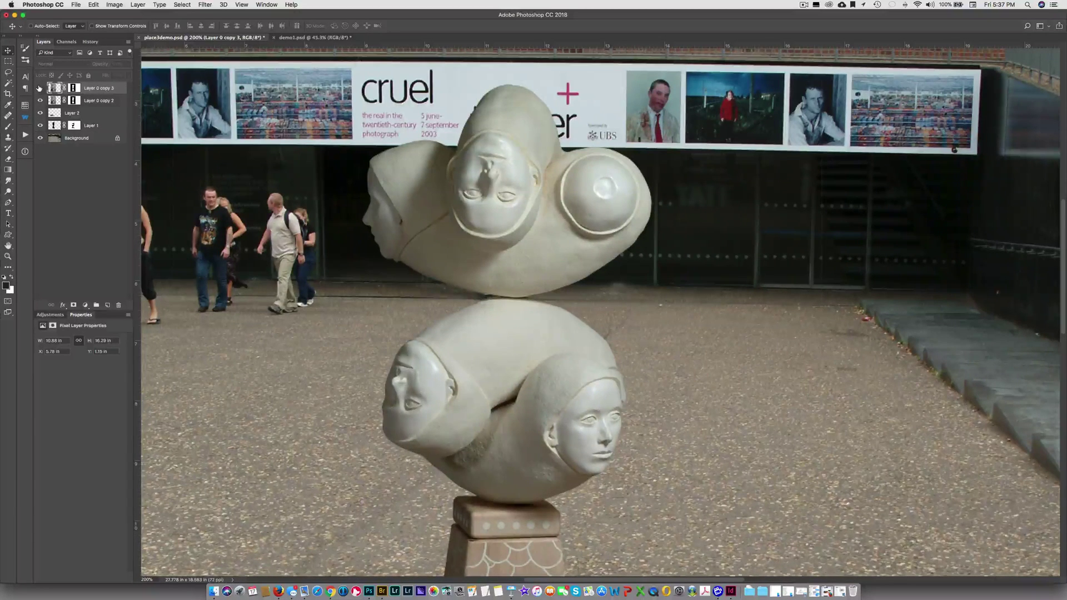
left_click(40, 88)
left_click(40, 87)
left_click(39, 87)
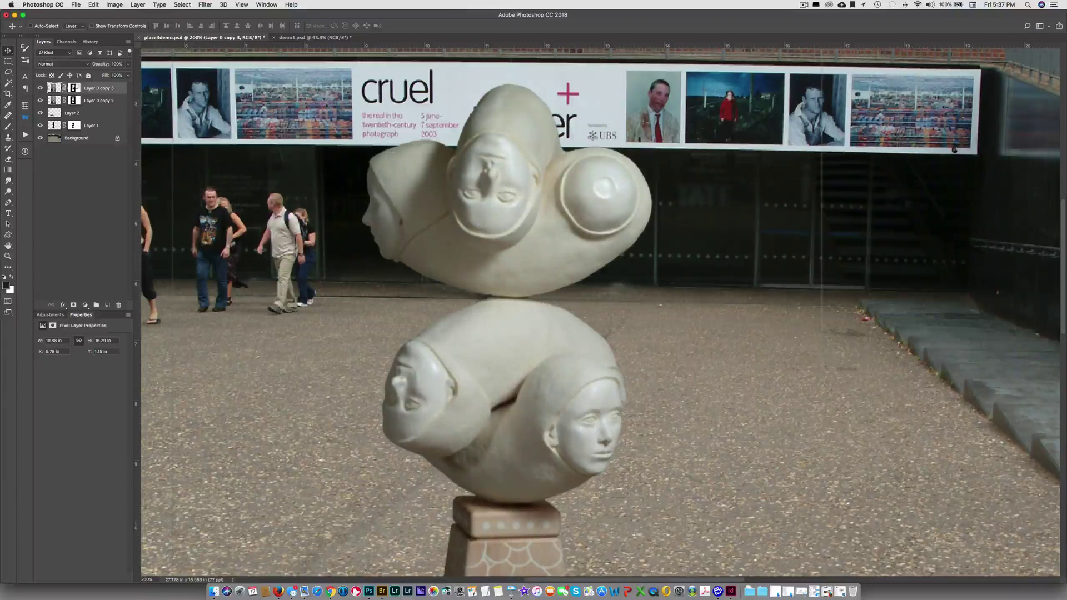
Display the Layer 0 copy 3 mask on its own and fill the white area outside the rectangle with black.
left_click(74, 87, "alt")
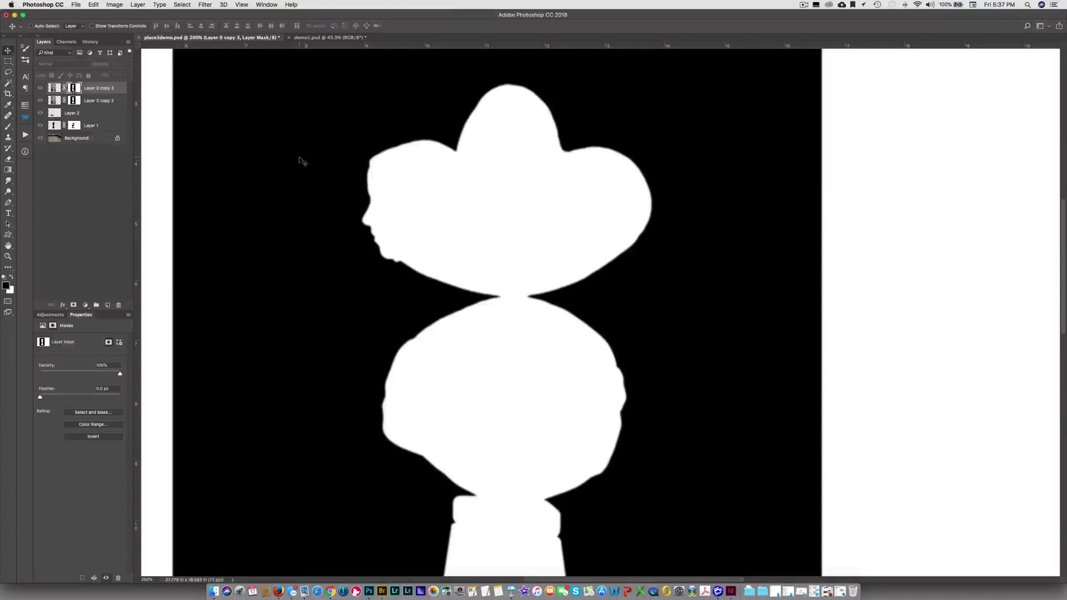
key("super+minus")
key("super+minus")
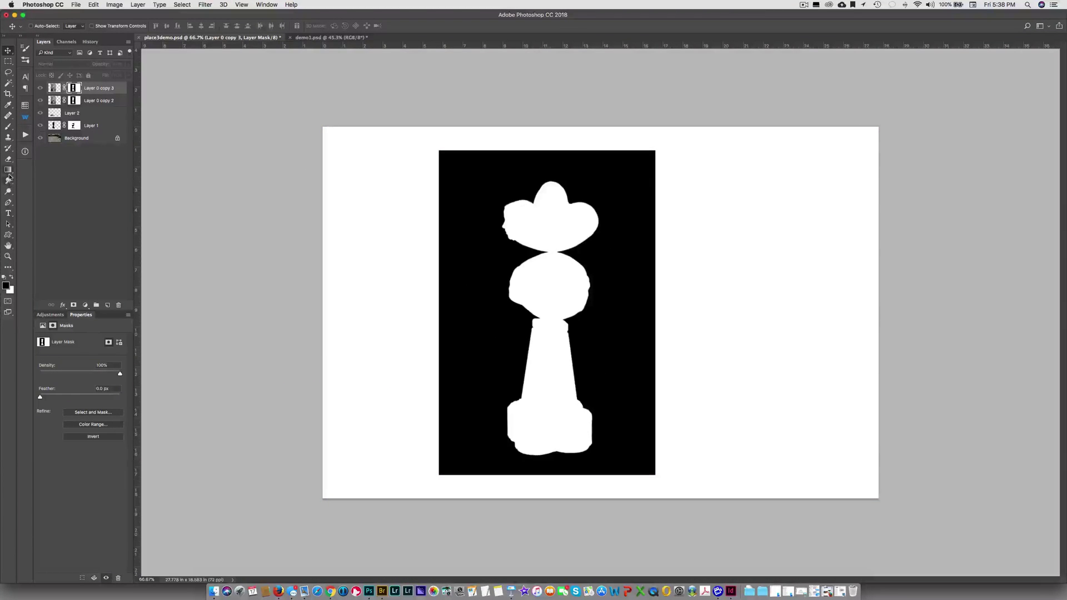
left_click_drag(9, 175, 47, 179)
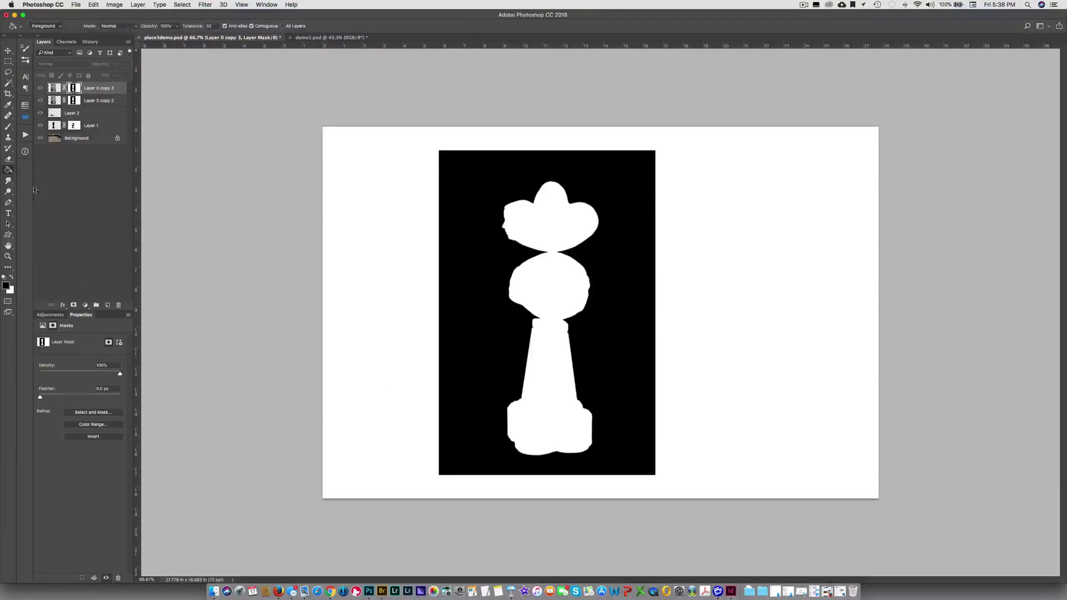
left_click(364, 283)
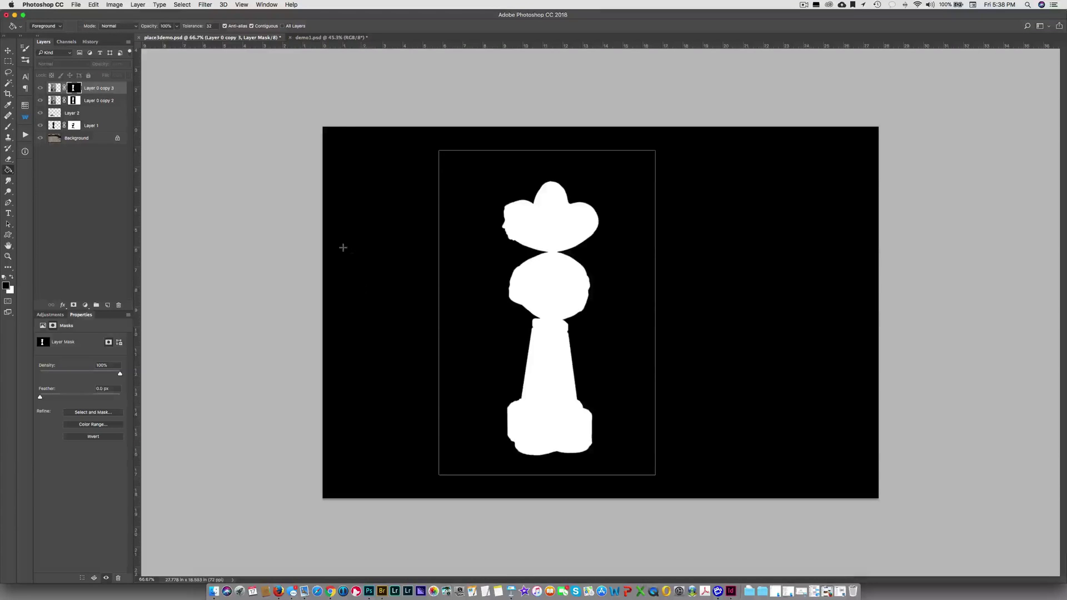
Paint over the thin rectangular outline left in the mask with a smaller black brush at 100% opacity.
key("b")
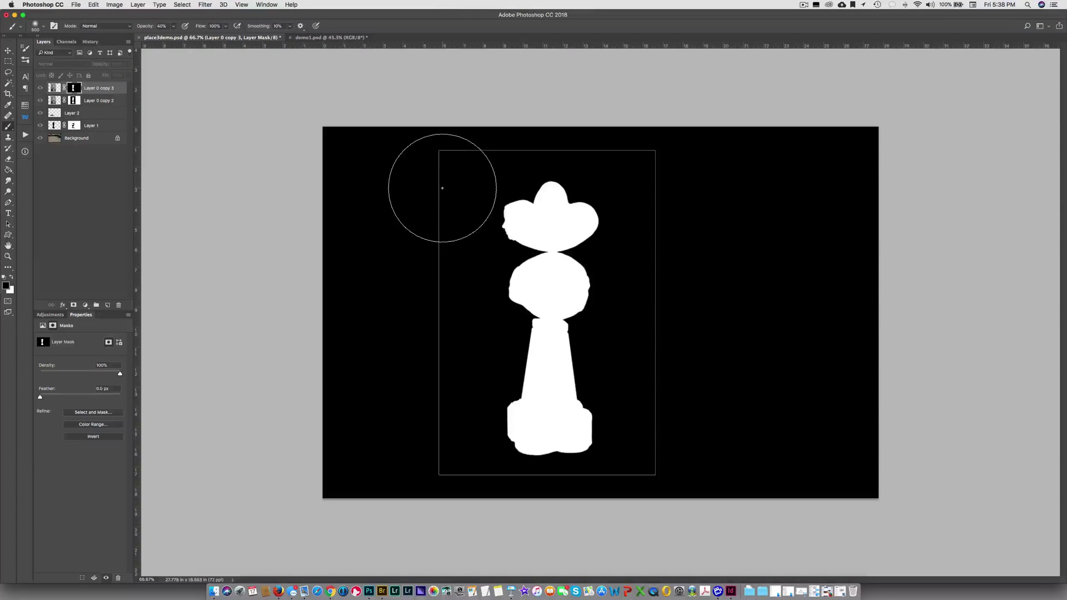
key("bracketleft")
key("bracketleft")
key("bracketleft")
key("bracketleft")
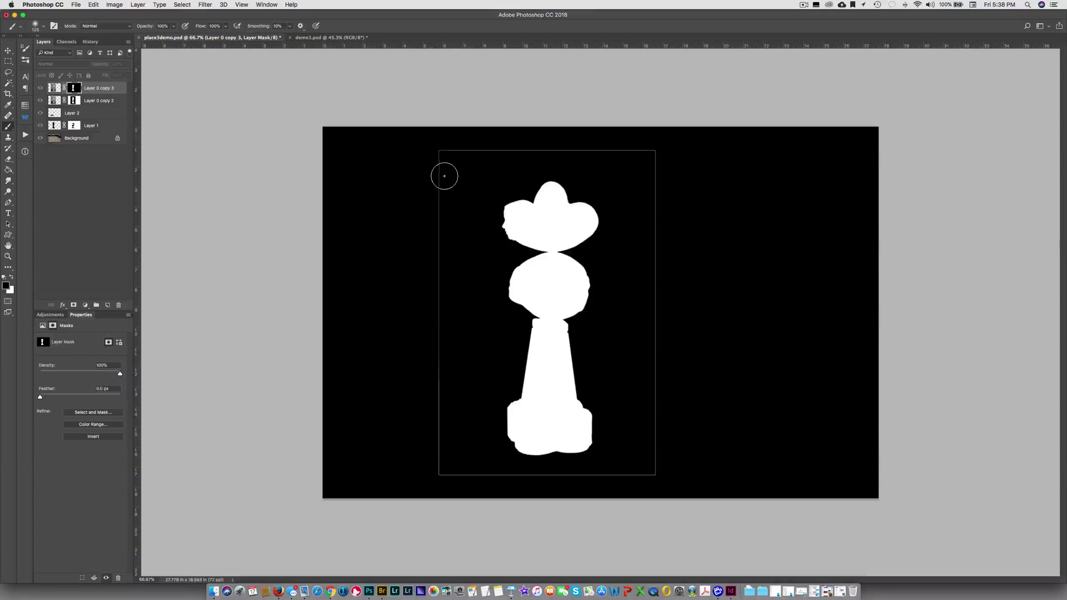
key("0")
mouse_move(440, 164)
left_mouse_down()
mouse_move(439, 476)
mouse_move(648, 484)
mouse_move(549, 489)
mouse_move(677, 481)
mouse_move(661, 473)
mouse_move(657, 160)
mouse_move(593, 146)
mouse_move(463, 148)
mouse_move(505, 150)
left_mouse_up()
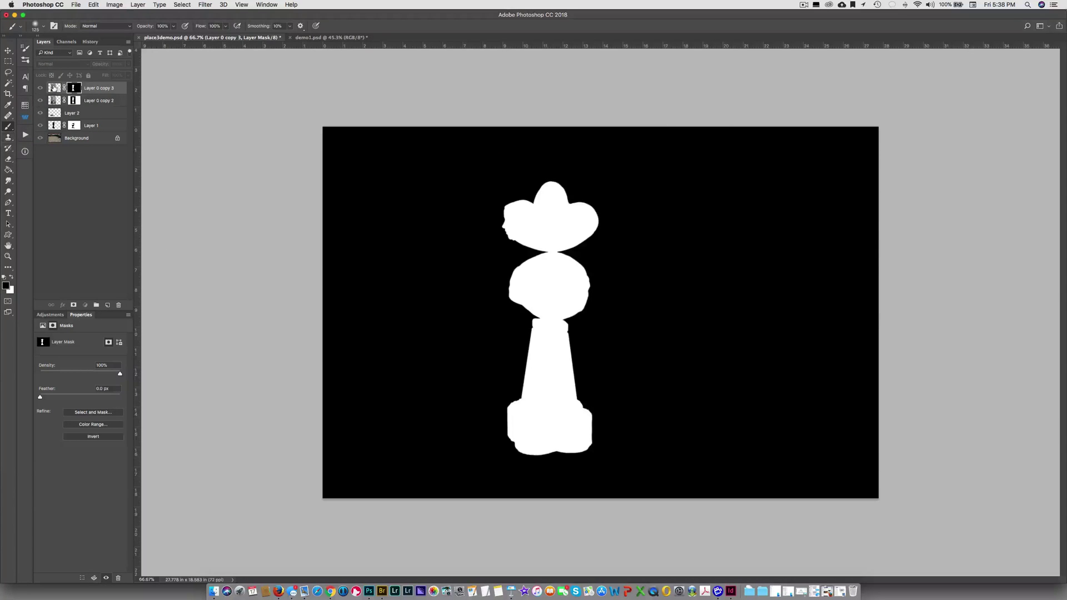
Paint black with a much smaller brush on the Layer 0 copy 3 mask over the facial features of the lower heads.
left_click(53, 88)
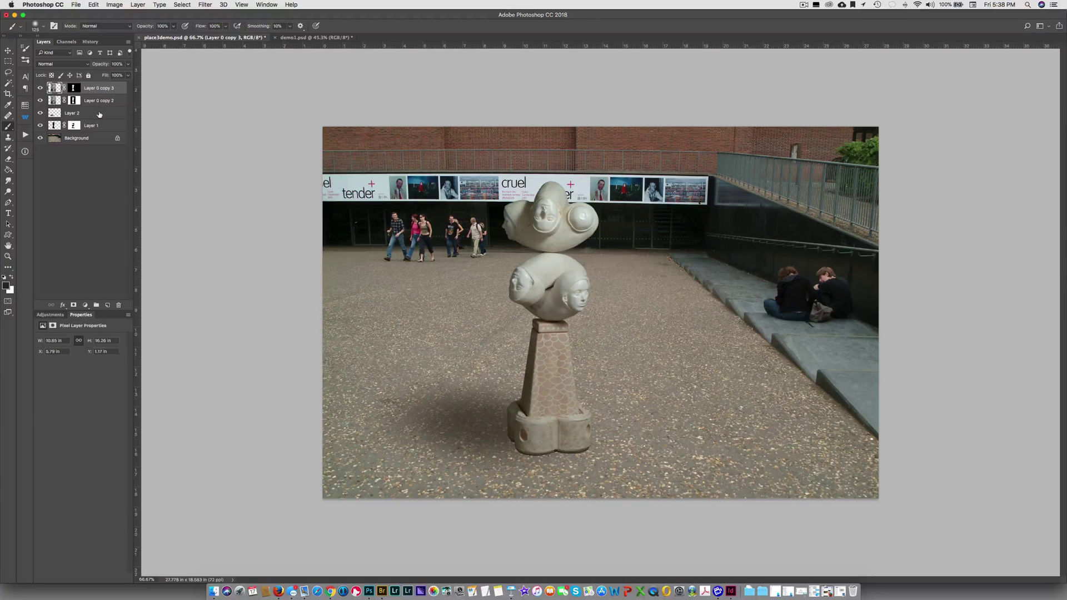
left_click(73, 88)
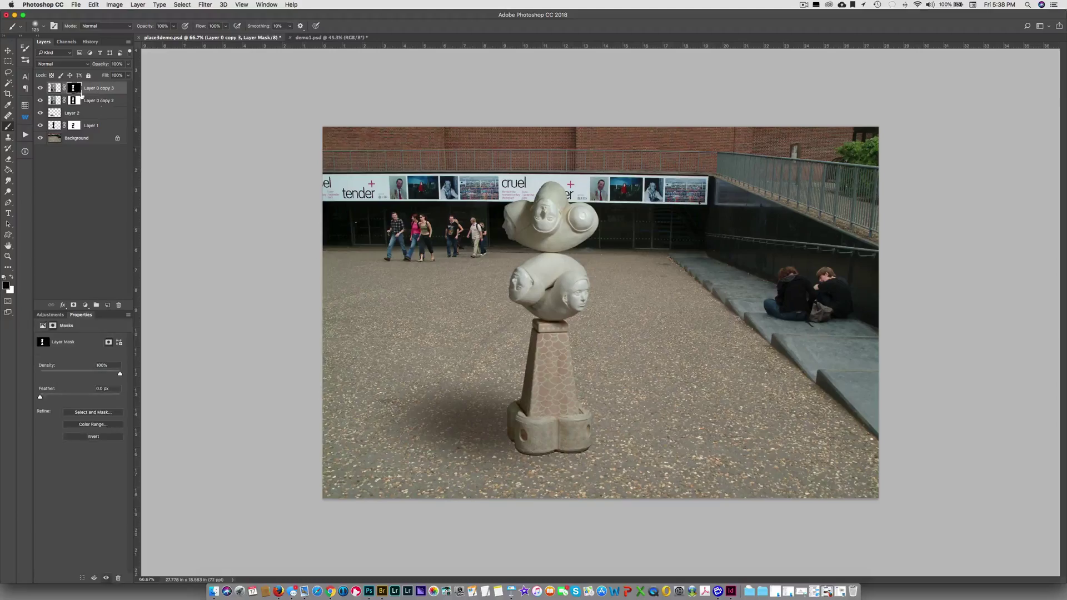
key("super+equal")
key("super+equal")
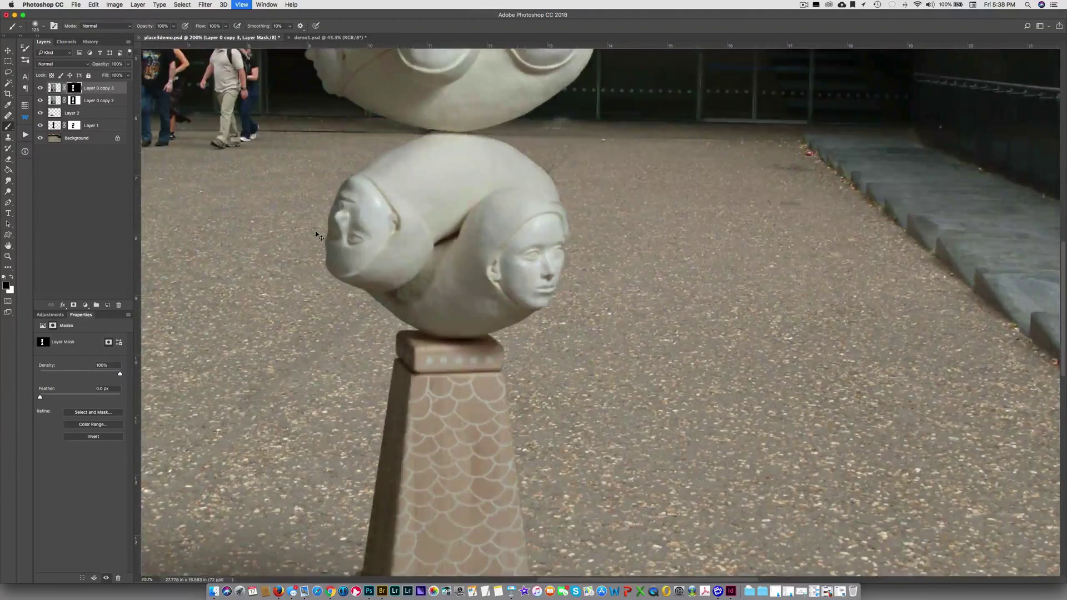
key("super+equal")
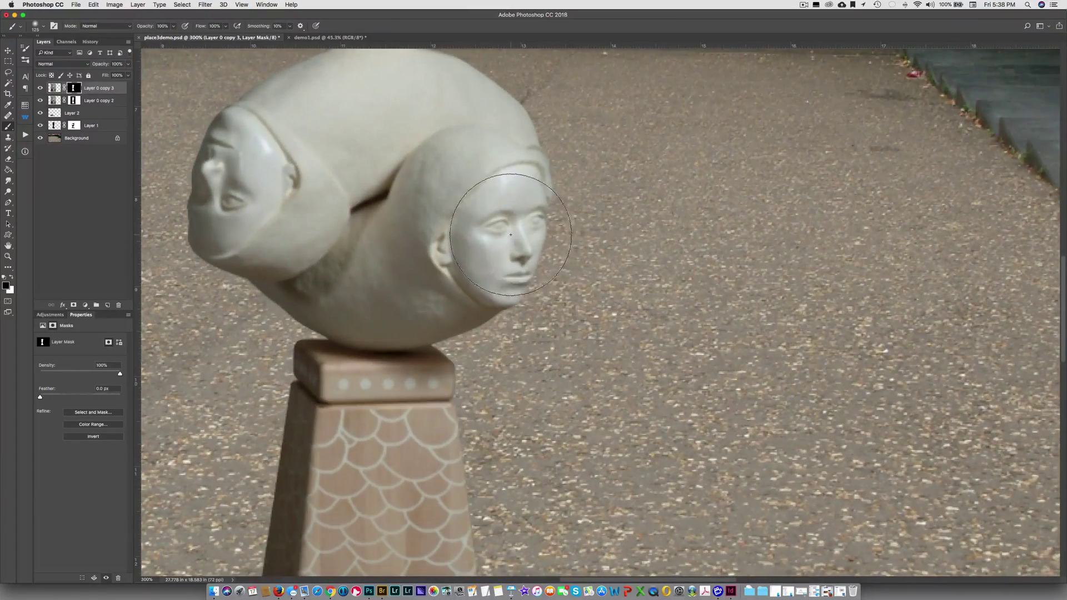
key("bracketleft")
key("bracketleft")
key("bracketleft")
key("bracketleft")
key("bracketleft")
key("bracketleft")
key("bracketleft")
mouse_move(502, 223)
left_mouse_down()
mouse_move(492, 225)
mouse_move(534, 218)
mouse_move(522, 236)
left_mouse_up()
mouse_move(516, 281)
left_mouse_down()
mouse_move(533, 180)
mouse_move(543, 191)
mouse_move(525, 171)
mouse_move(504, 171)
mouse_move(440, 248)
mouse_move(451, 278)
left_mouse_up()
Paint black on the same mask over the details of the upper heads, including the left profile and the round form on the right.
scroll(303, 194, "up", 10)
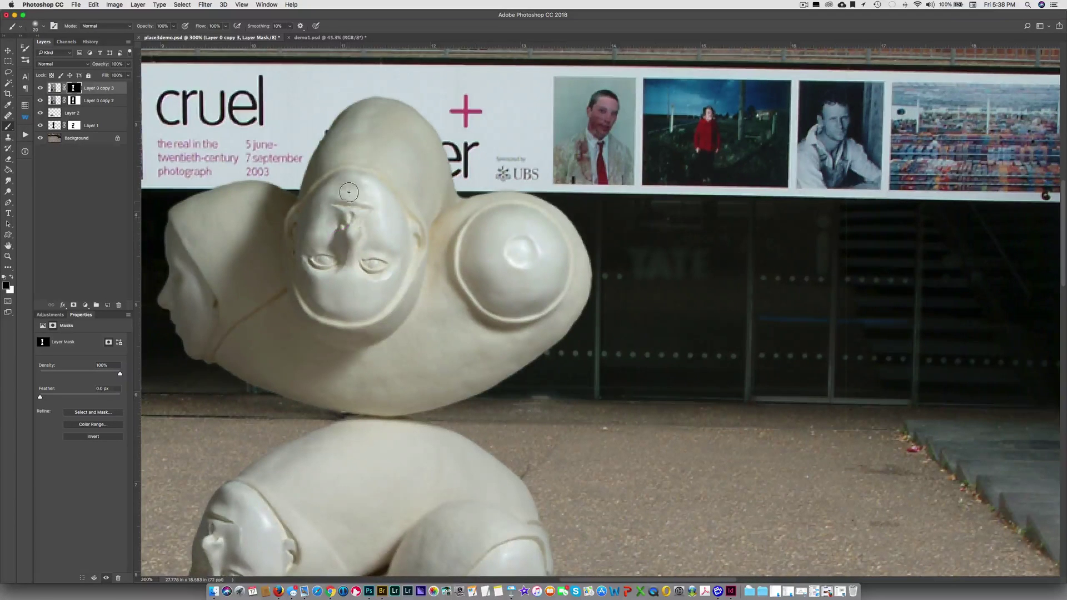
left_click_drag(384, 197, 415, 239)
mouse_move(519, 254)
left_mouse_down()
mouse_move(508, 272)
mouse_move(514, 244)
mouse_move(473, 245)
mouse_move(485, 217)
mouse_move(535, 220)
mouse_move(561, 258)
mouse_move(546, 297)
mouse_move(493, 307)
mouse_move(467, 283)
mouse_move(461, 234)
mouse_move(476, 214)
mouse_move(524, 211)
mouse_move(556, 237)
left_mouse_up()
mouse_move(174, 270)
left_mouse_down()
mouse_move(435, 262)
mouse_move(380, 281)
mouse_move(395, 333)
mouse_move(387, 242)
left_mouse_up()
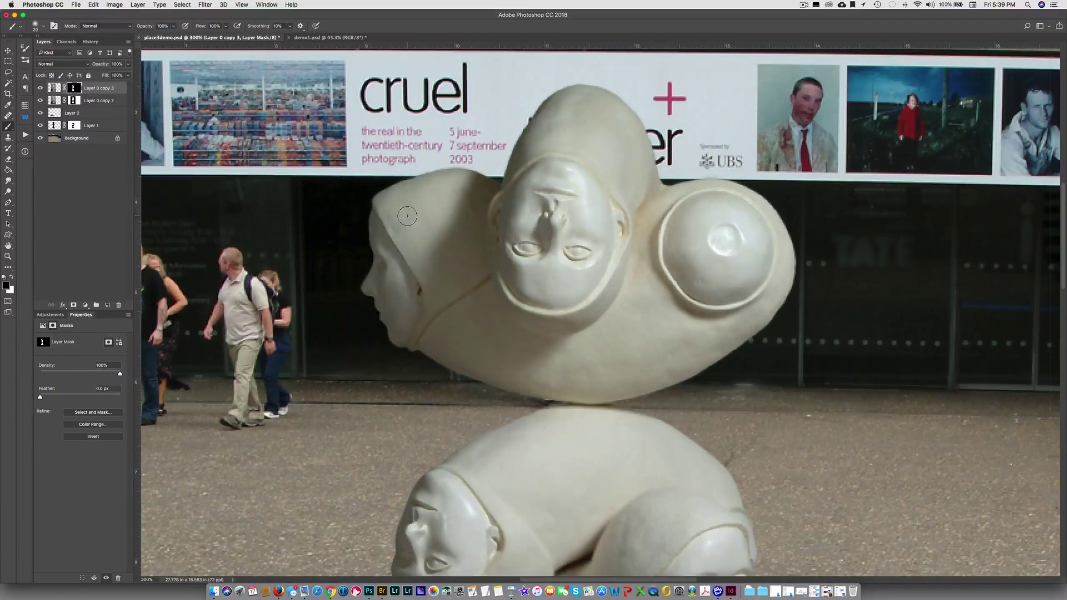
key("x")
key("super+minus")
key("super+minus")
key("super+minus")
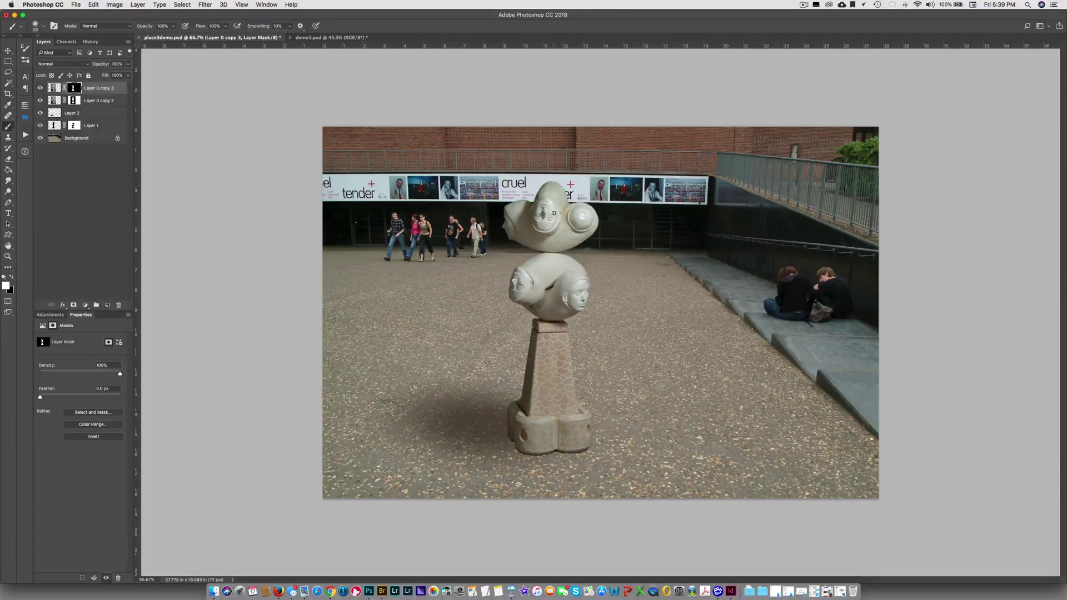
Paint softly over the upper sculpture in the Layer 0 copy 3 mask with a larger brush at 40% opacity, and check the mask.
key("bracketright")
key("bracketright")
key("bracketright")
key("bracketright")
key("bracketright")
key("bracketright")
key("bracketright")
key("bracketright")
key("bracketright")
key("bracketright")
key("bracketright")
key("bracketright")
key("bracketright")
key("bracketright")
key("x")
mouse_move(543, 217)
left_mouse_down()
mouse_move(561, 200)
mouse_move(553, 234)
mouse_move(556, 212)
left_mouse_up()
left_click(73, 87, "alt")
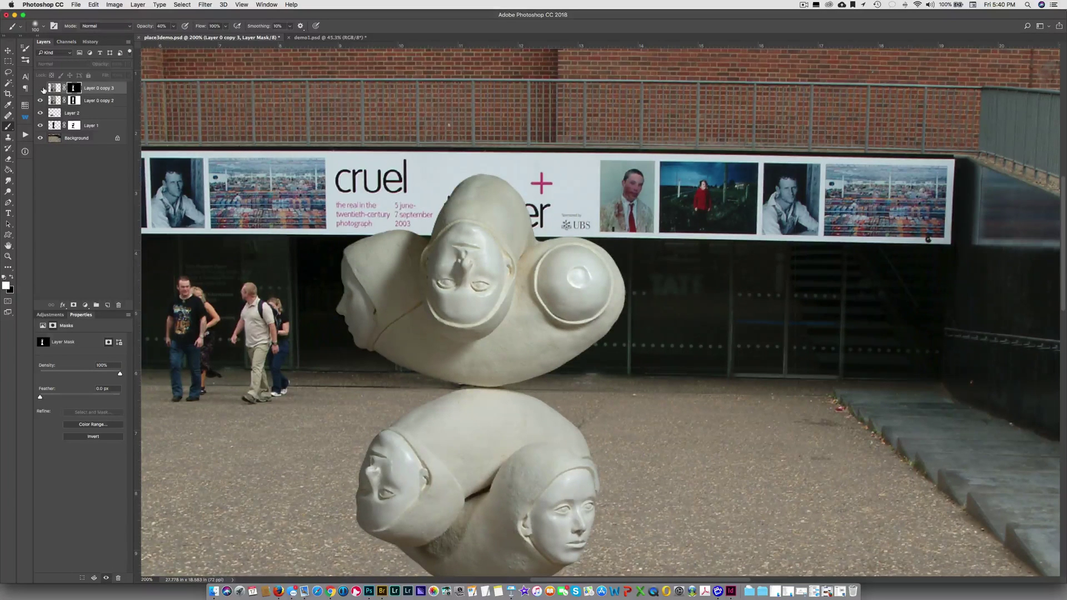
Toggle the visibility of Layer 0 copy 3 to compare the sculpture with and without the masked blur.
left_click(43, 89)
left_click(42, 88)
left_click(41, 89)
left_click(40, 88)
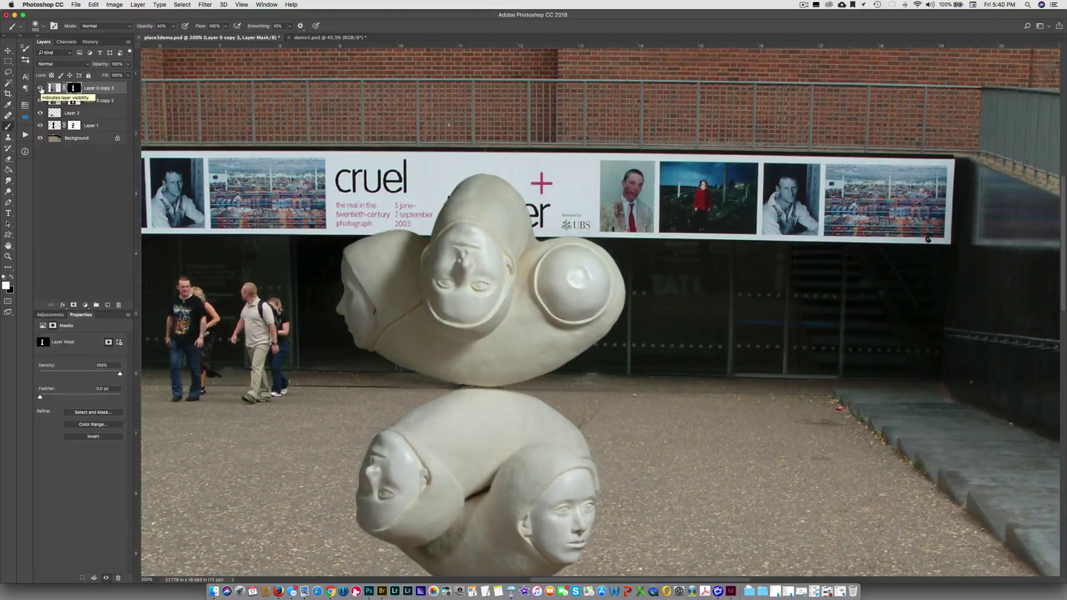
left_click(41, 88)
left_click(41, 88)
key("super+minus")
key("super+minus")
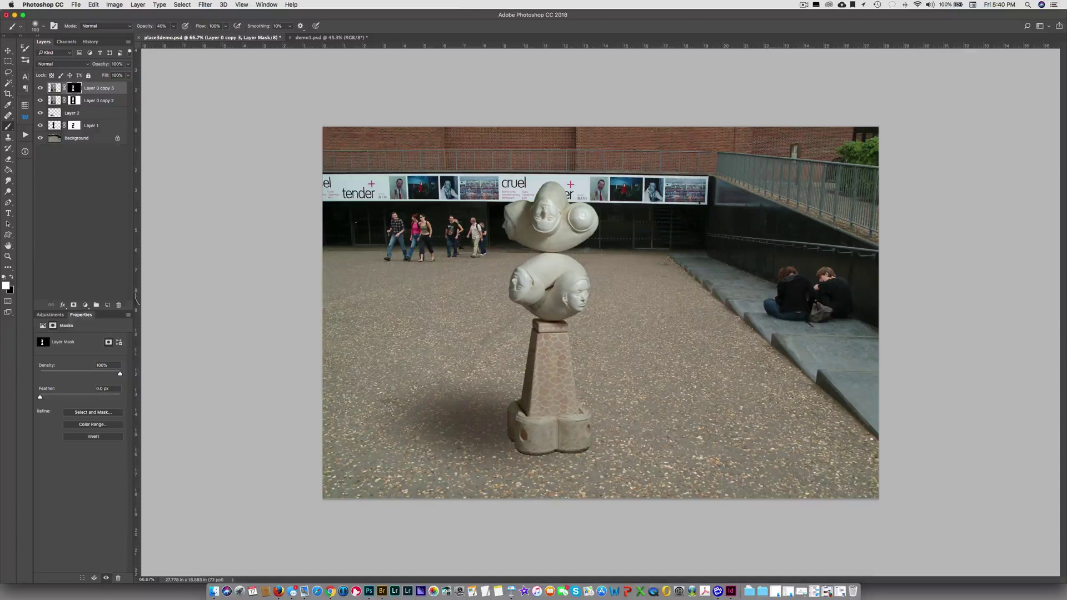
Undo the plain new layer and create Layer 3 in Soft Light mode, filled with the neutral 50% gray.
left_click(108, 305)
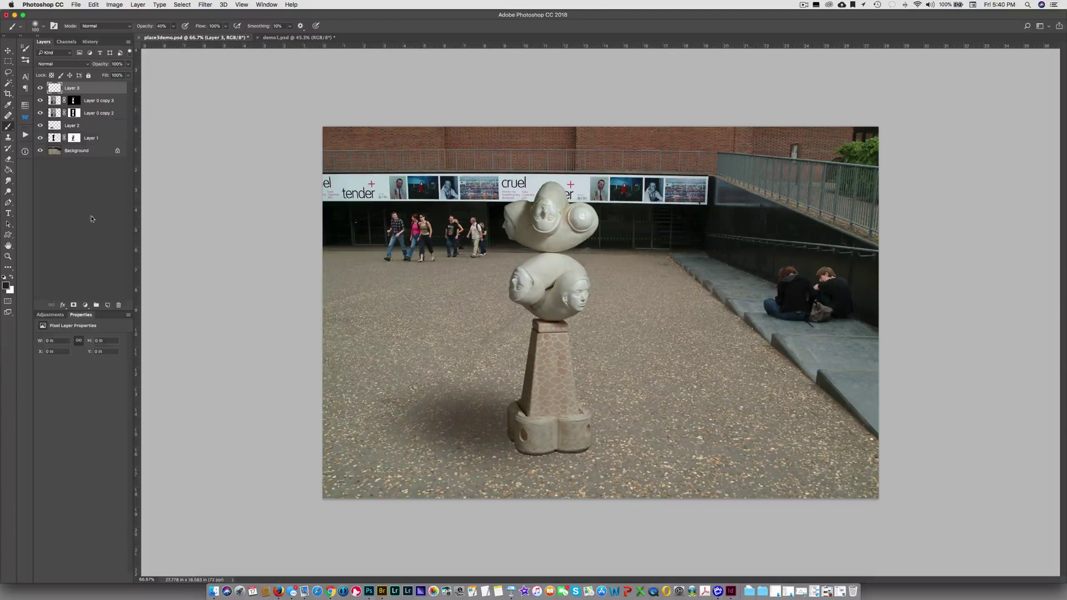
key("super+z")
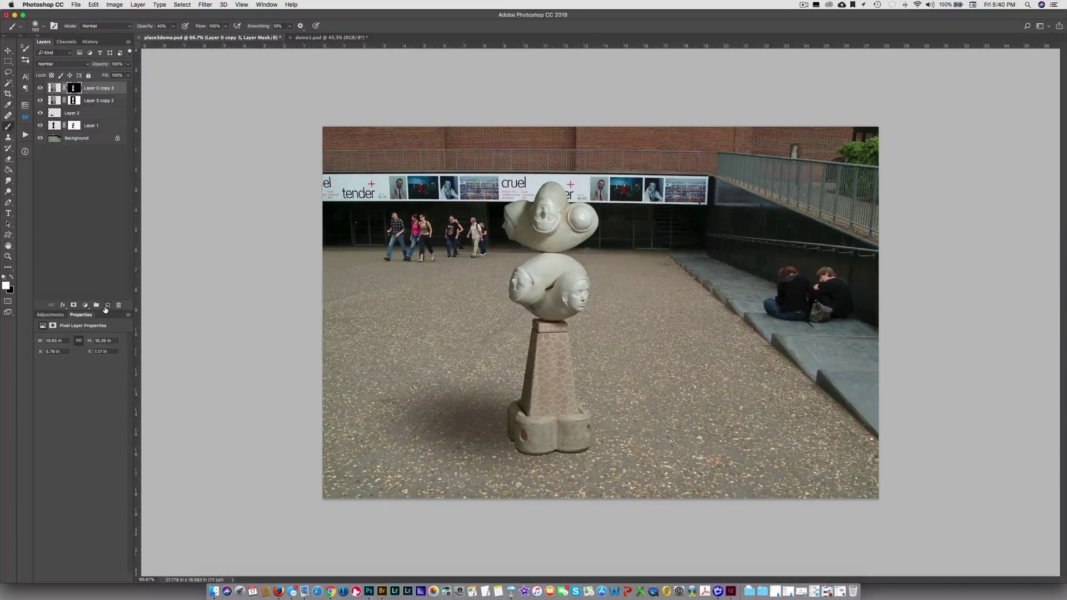
left_click(106, 306, "alt")
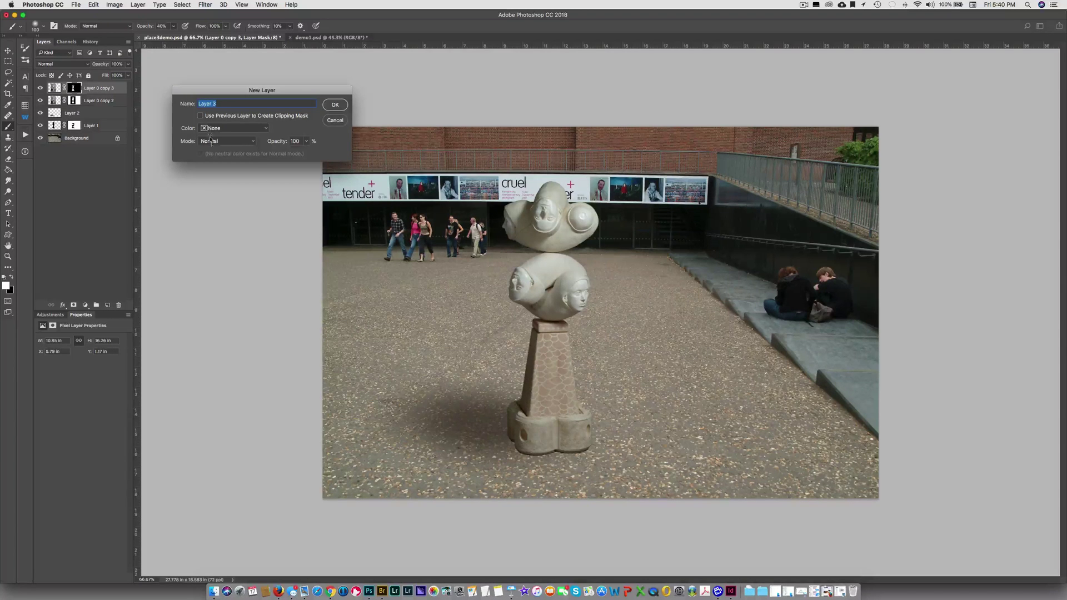
left_click(212, 142)
left_click(214, 247)
left_click(231, 156)
left_click(335, 104)
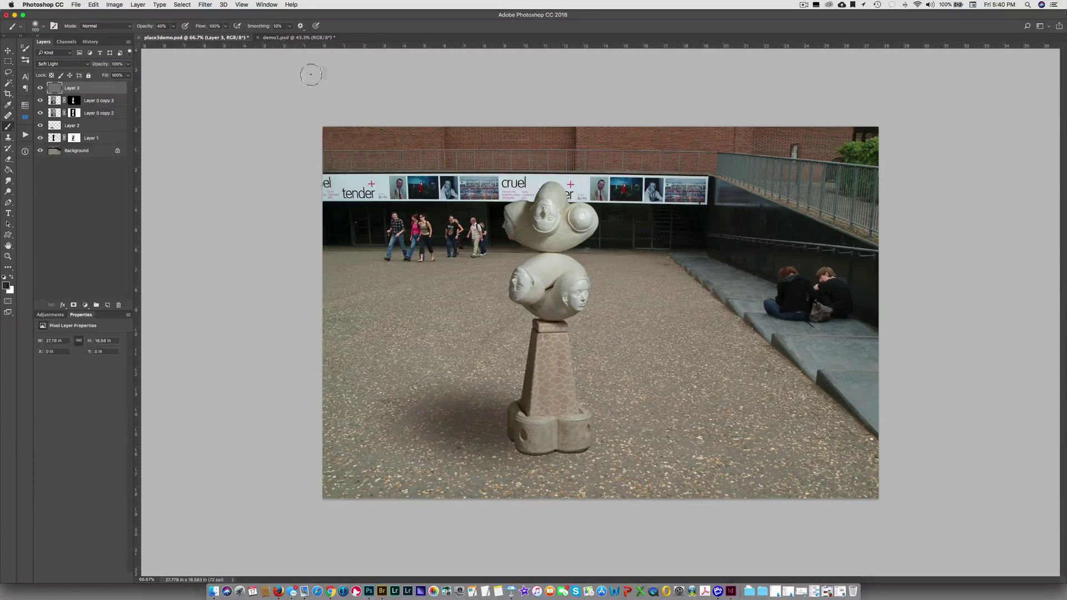
Start the Add Noise filter on Layer 3 with 3% Gaussian monochromatic noise and compare the sculpture with the preview on and off.
left_click(209, 7)
mouse_move(208, 122)
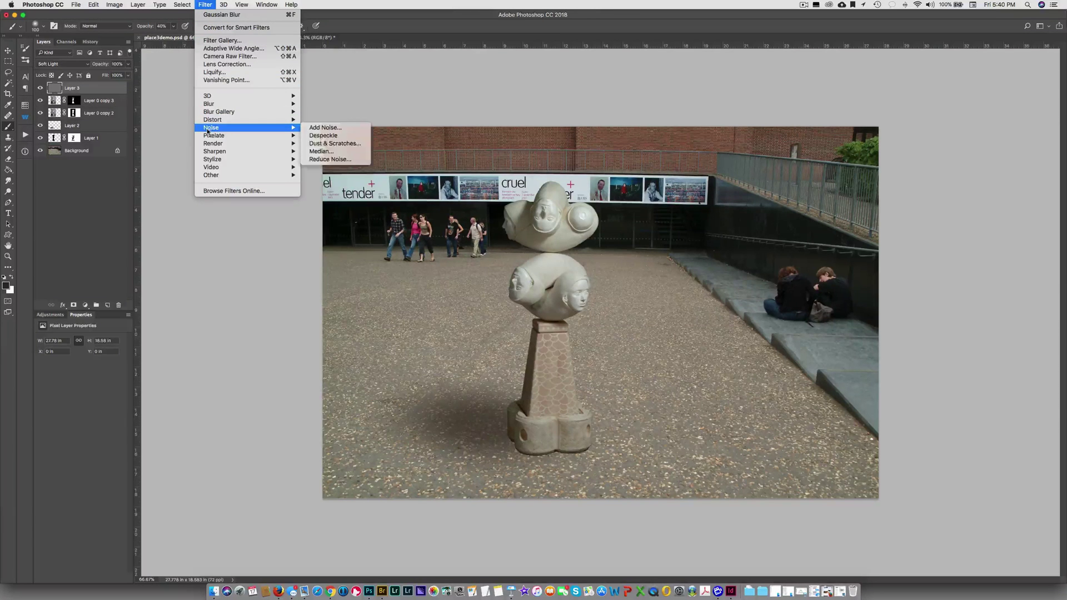
left_click(322, 128)
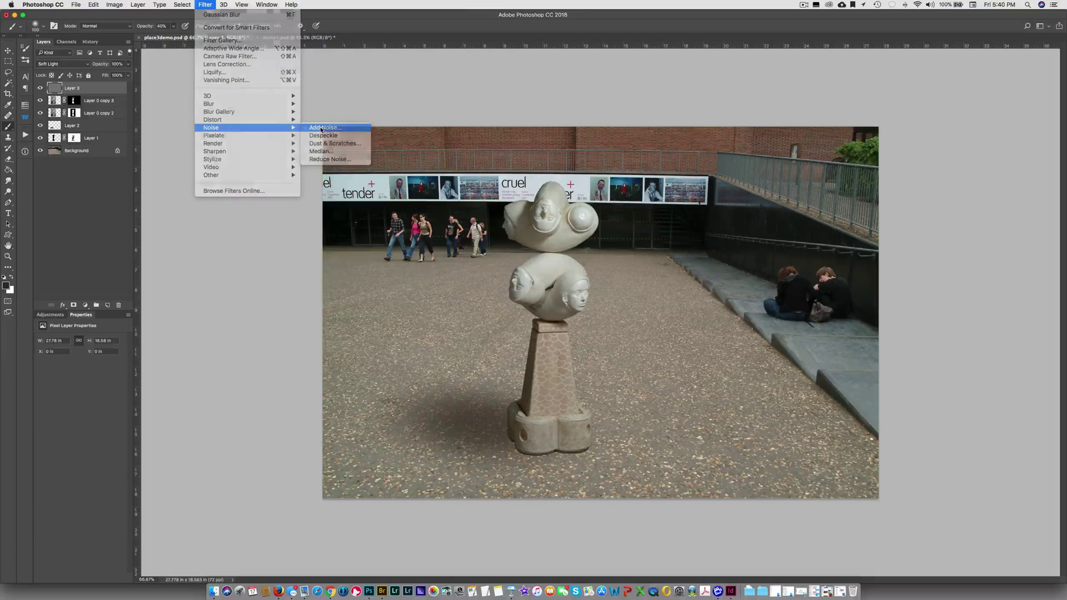
key("super+equal")
key("super+equal")
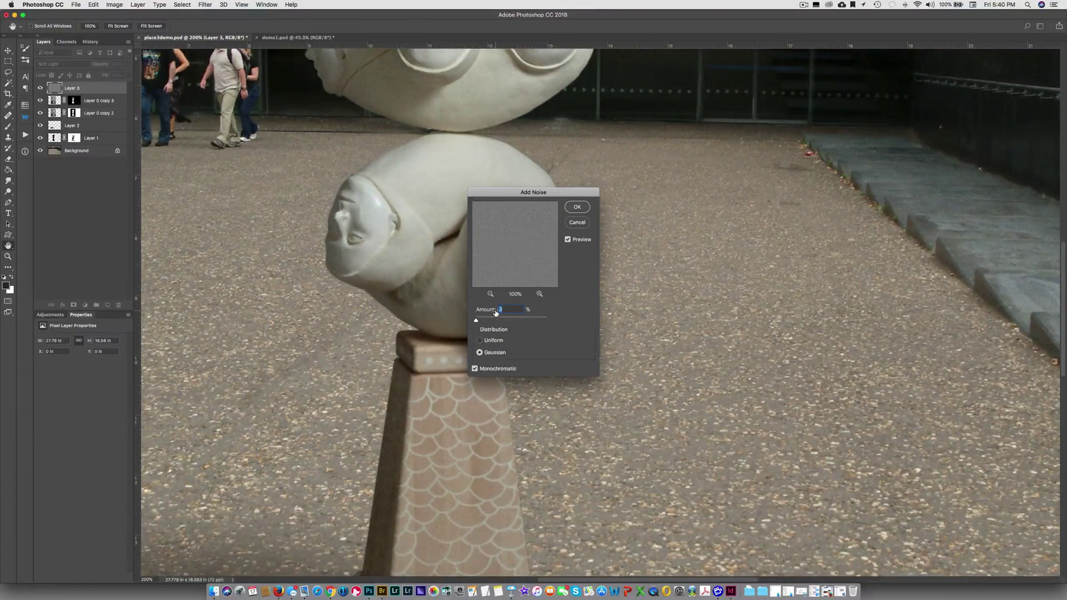
type("2")
left_click_drag(490, 310, 493, 310)
left_click_drag(339, 239, 487, 332)
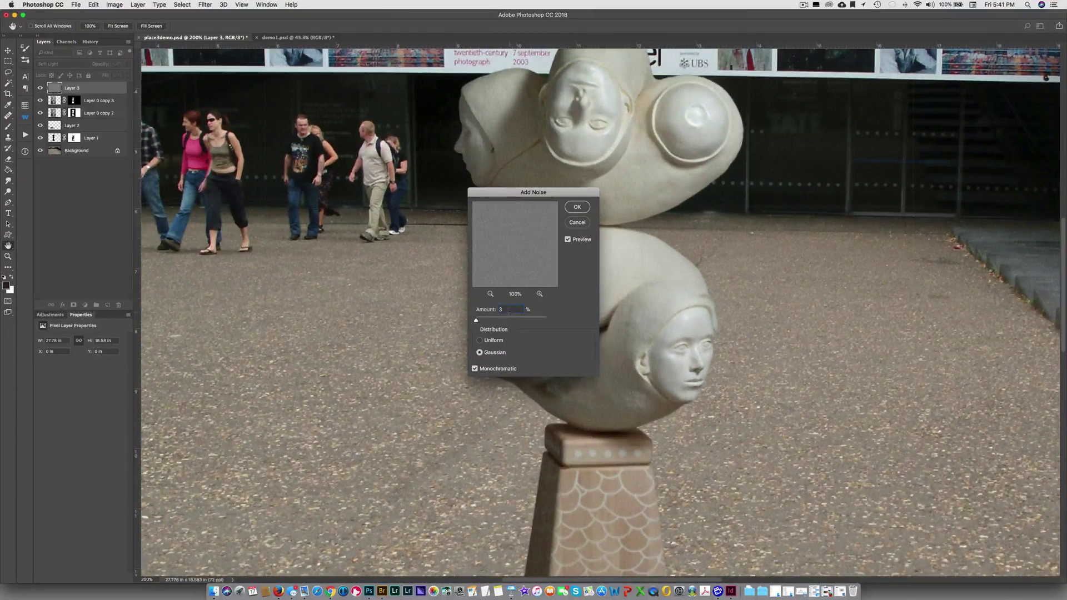
left_click(568, 240)
left_click(567, 240)
left_click(567, 240)
left_click(568, 240)
Set the noise amount to 2%, compare the preview on and off, and apply the filter.
type("2")
left_click(567, 240)
left_click(568, 241)
left_click(568, 240)
left_click(568, 240)
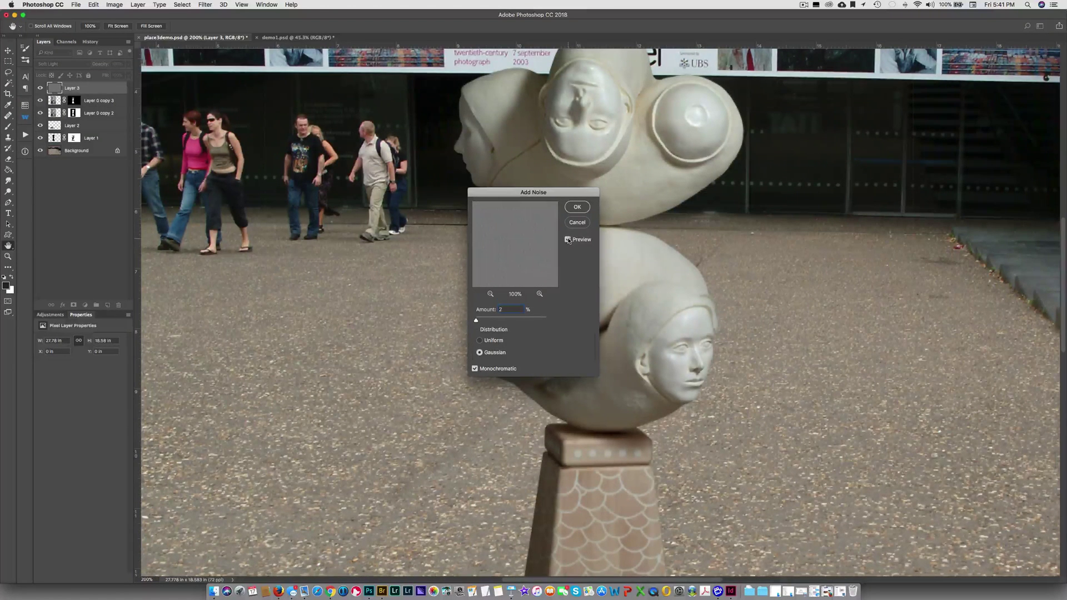
left_click(577, 207)
key("super+minus")
key("super+minus")
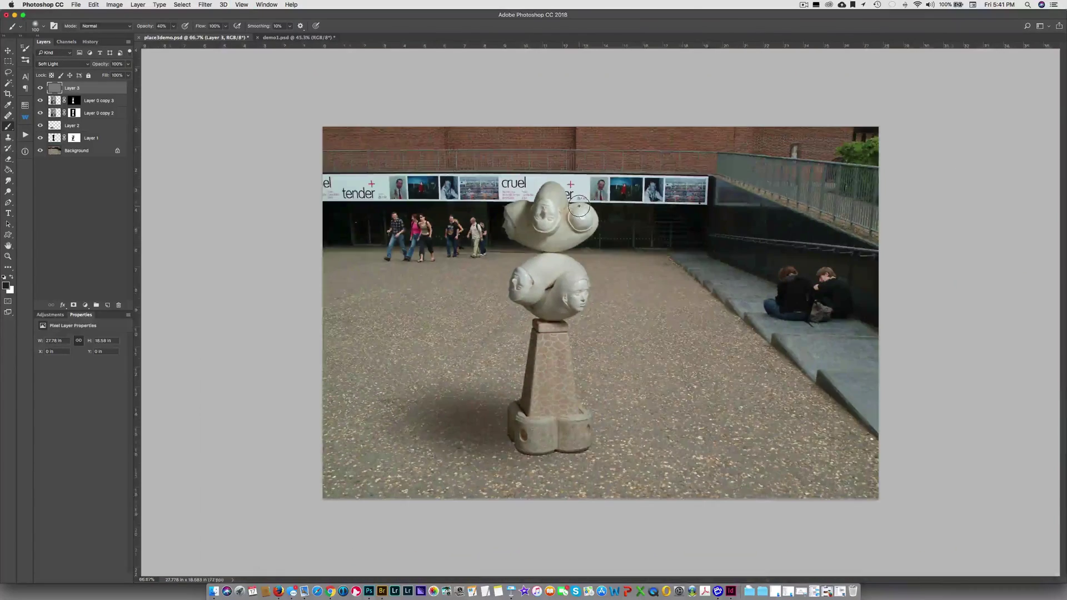